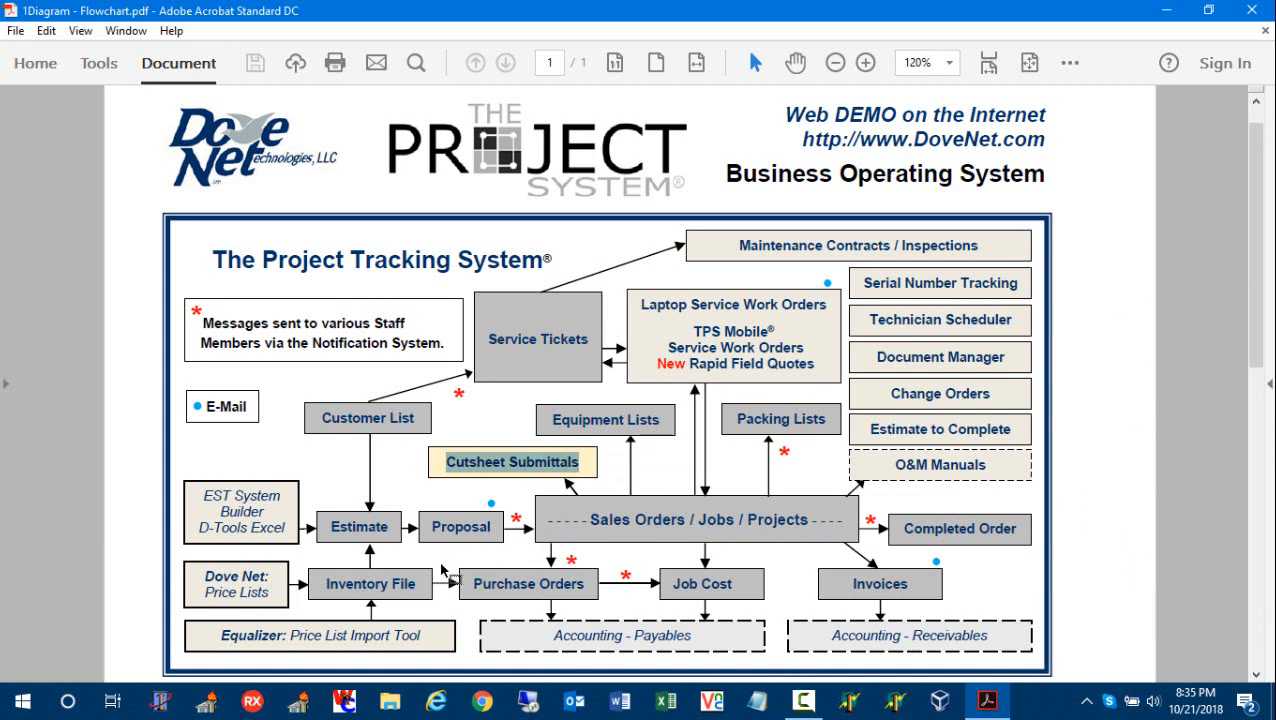
Examine the Estimate, Proposal, Sales Orders / Jobs / Projects, Cutsheet Submittals and O&M Manuals stages in the flowchart.
drag(404, 530, 334, 533)
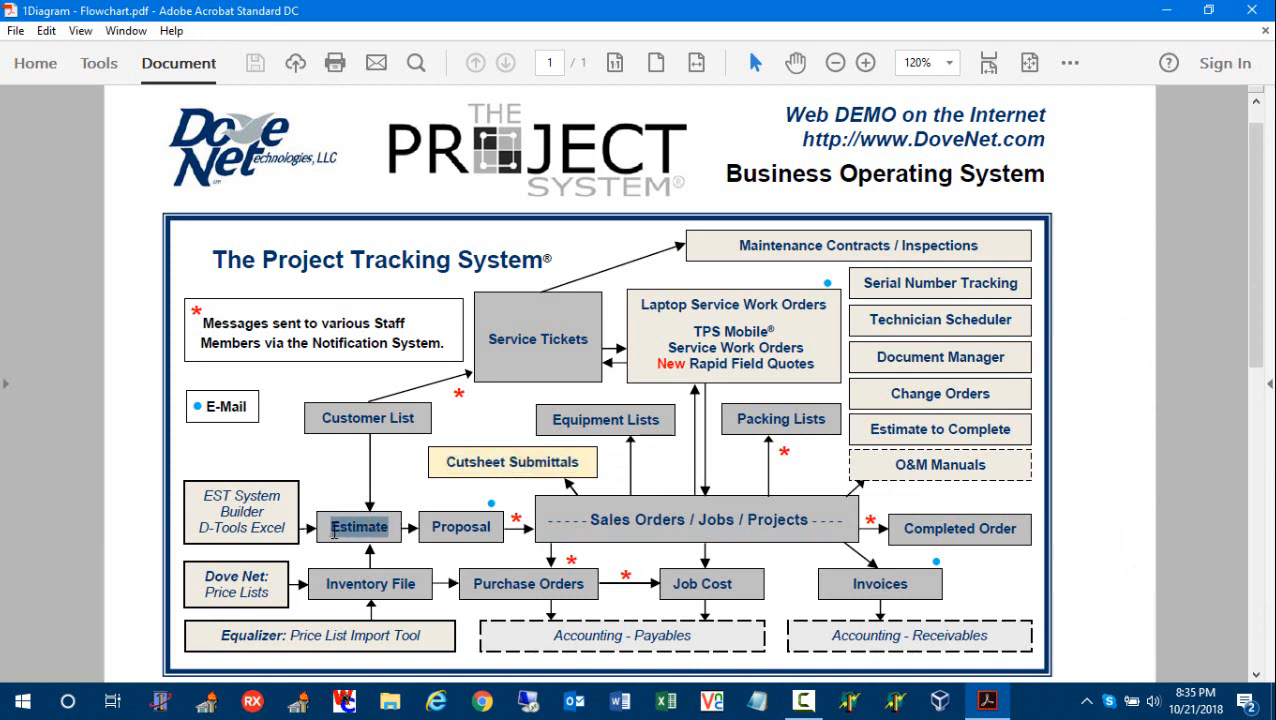
drag(497, 533, 420, 530)
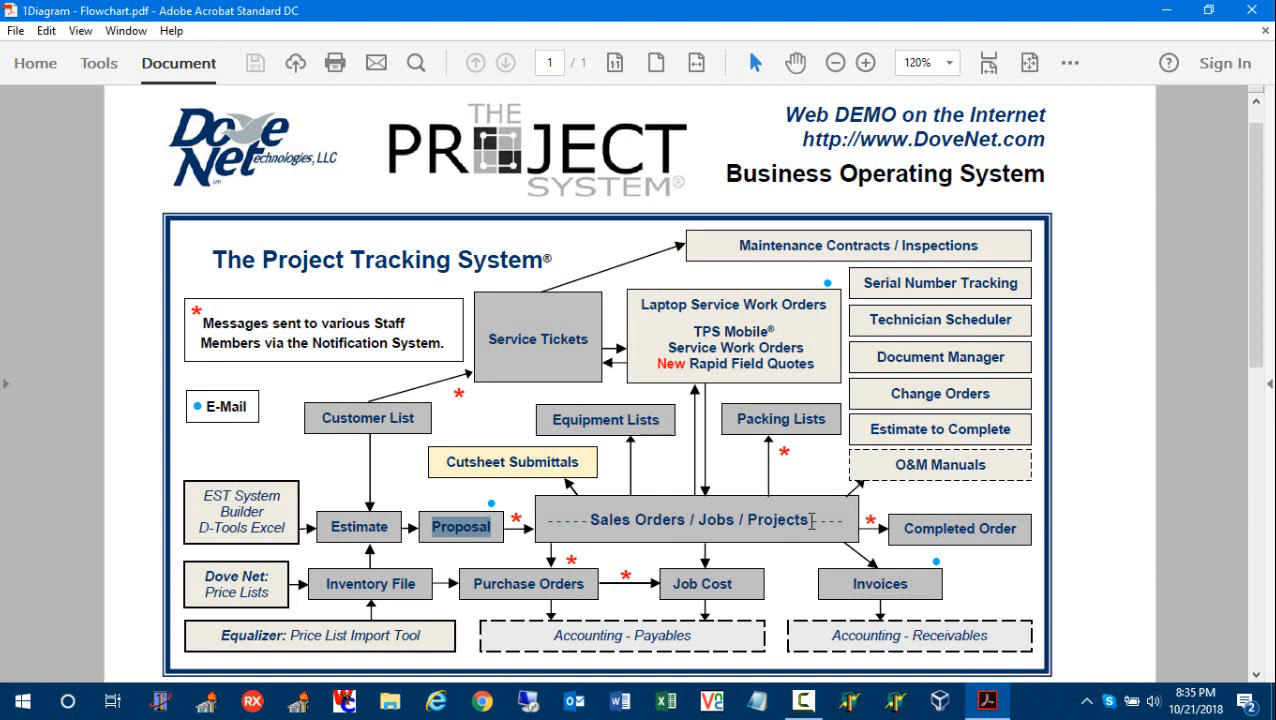
drag(812, 520, 597, 514)
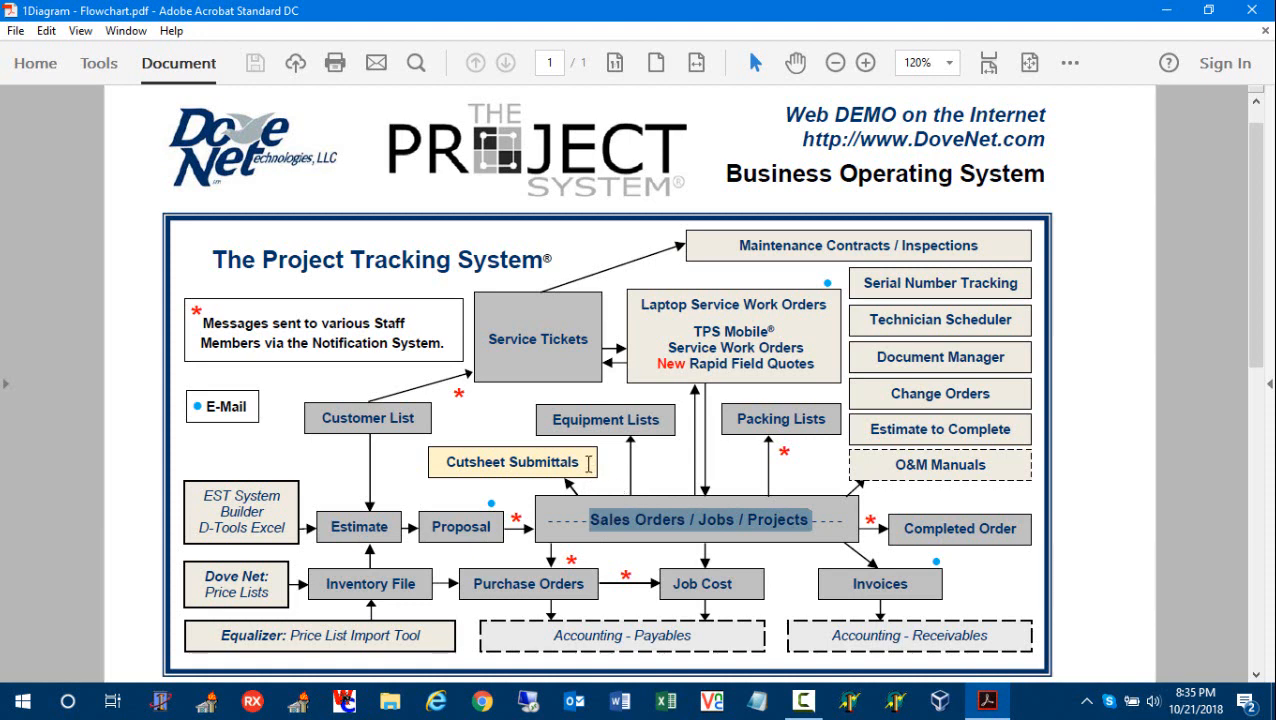
drag(588, 463, 447, 460)
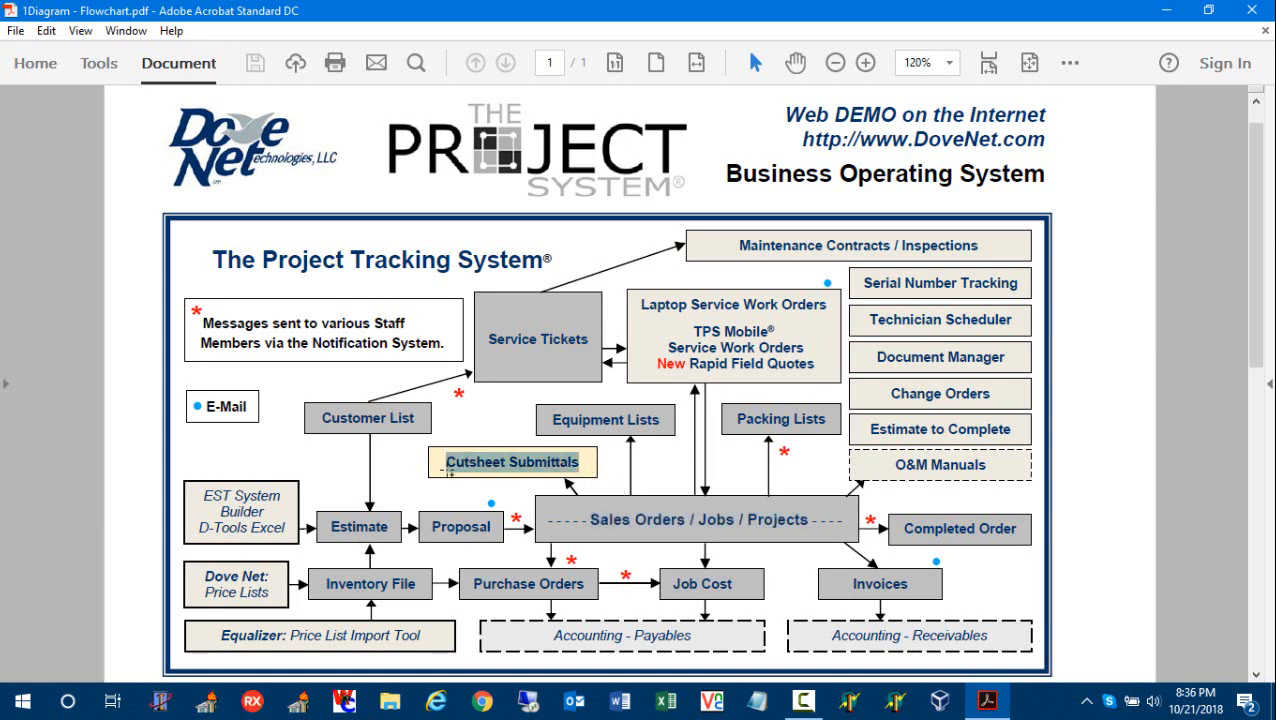
click(609, 471)
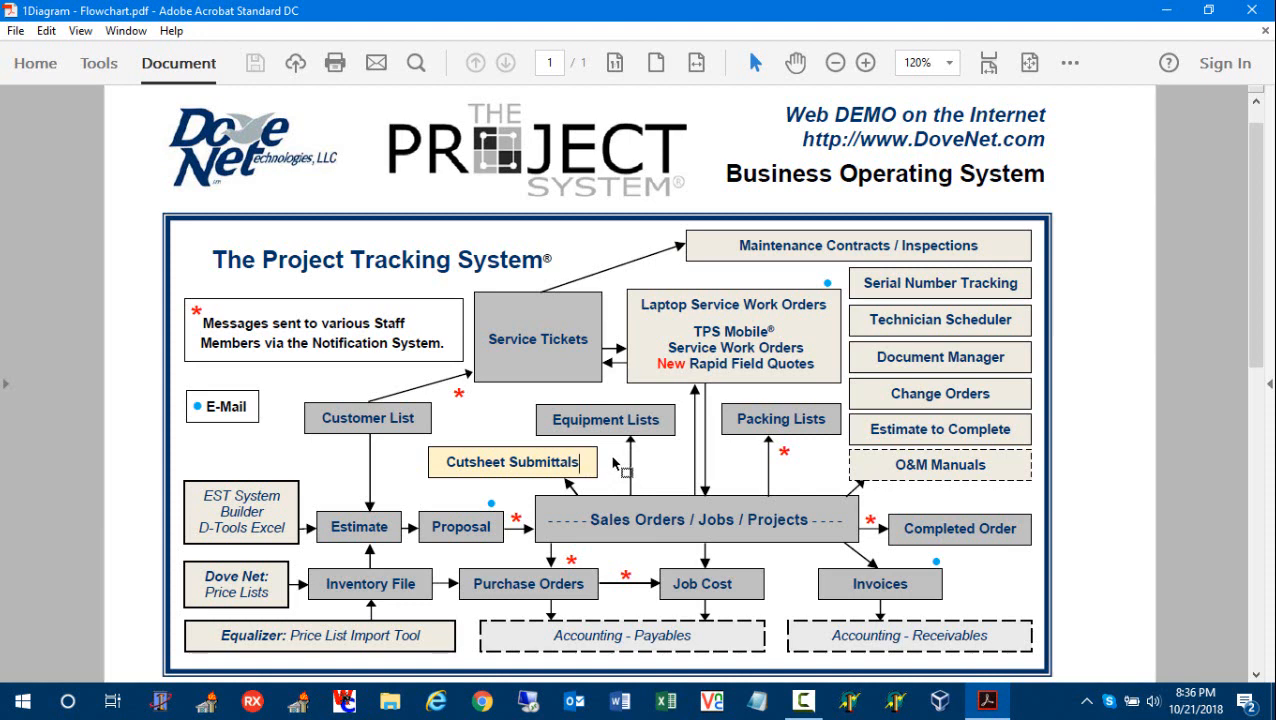
drag(991, 470, 898, 483)
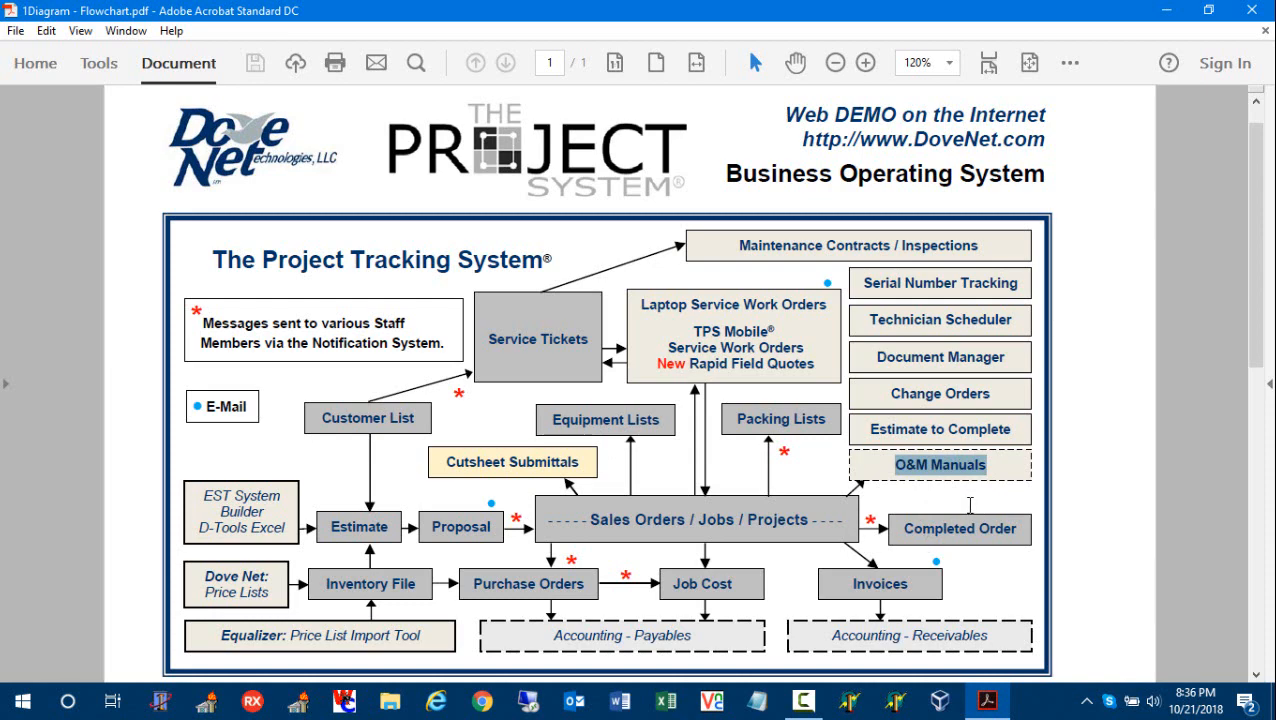
Switch to The Project System and open the Fairfax Hospital Submittal Doc project for editing.
click(1165, 10)
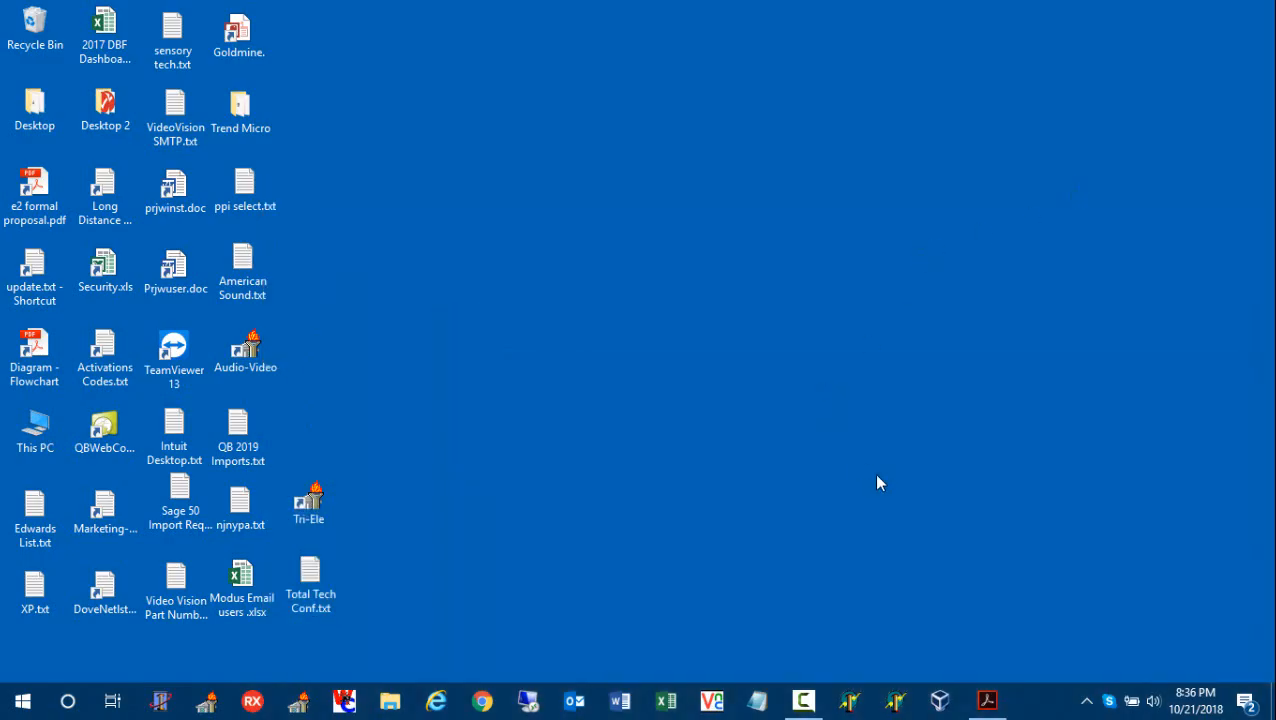
click(298, 701)
click(715, 307)
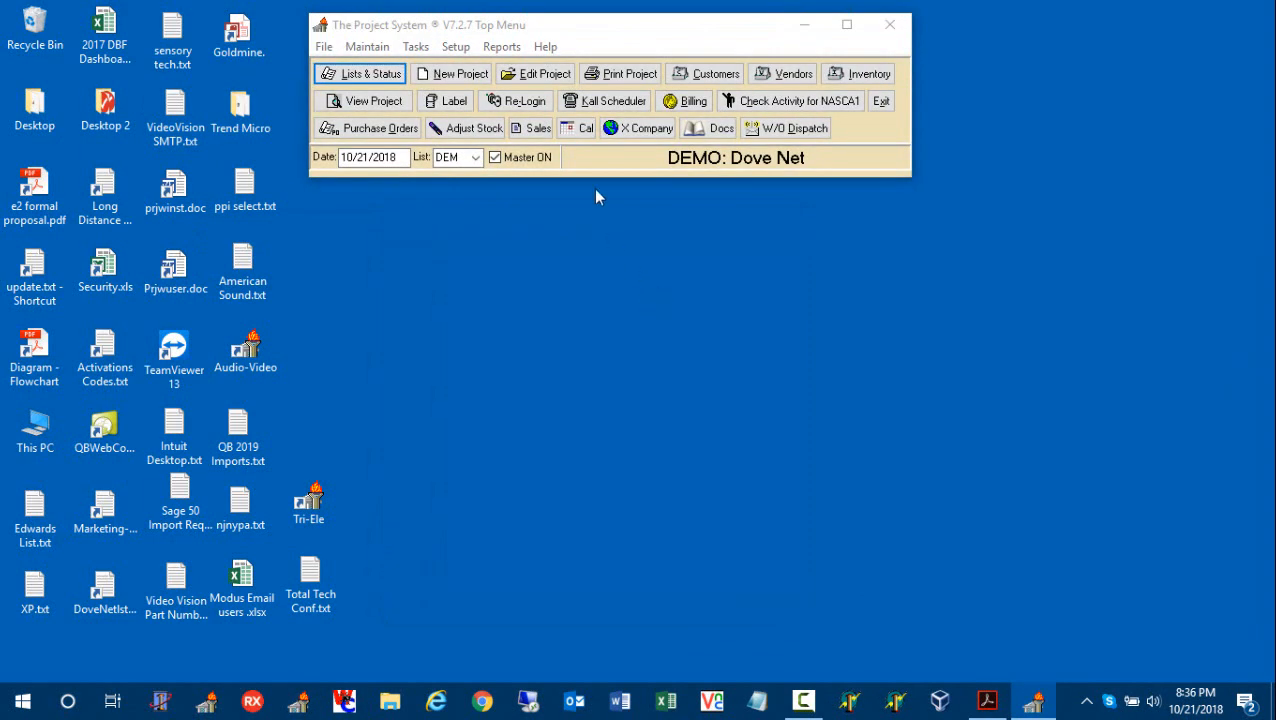
click(545, 76)
click(566, 372)
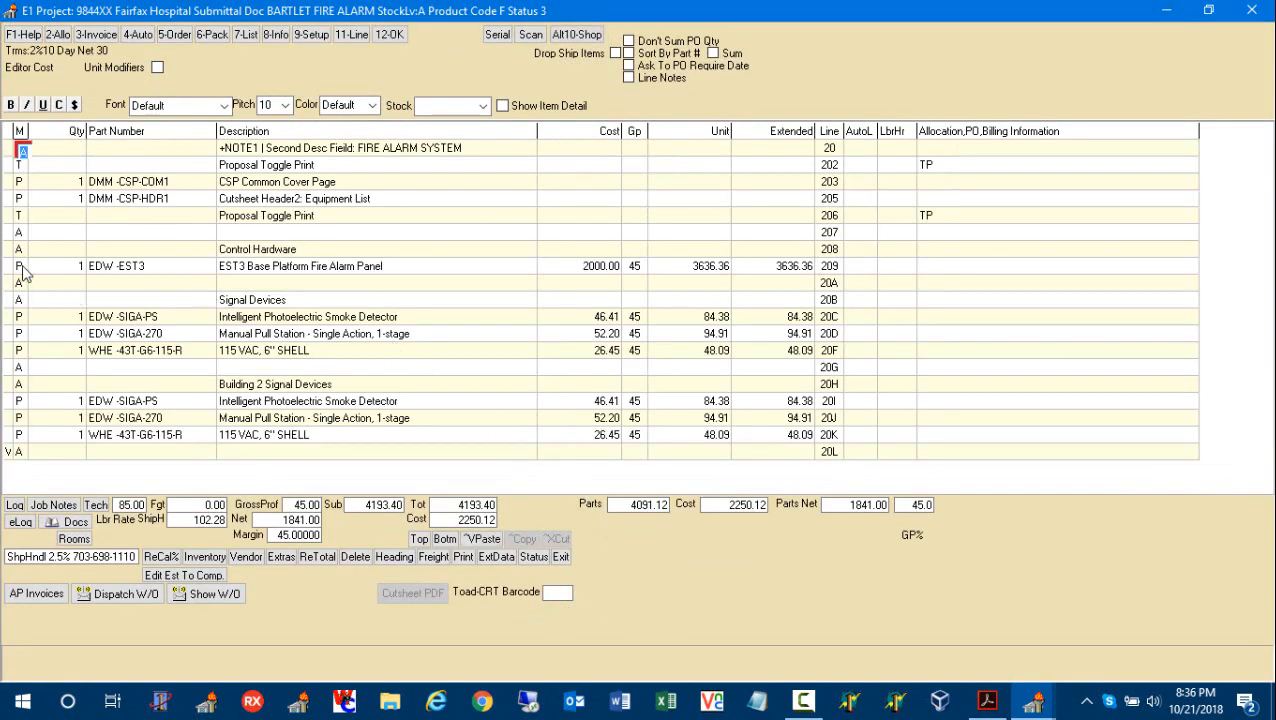
Open the additional fields of the inventory record for the EDW EST3 fire alarm panel line.
click(19, 267)
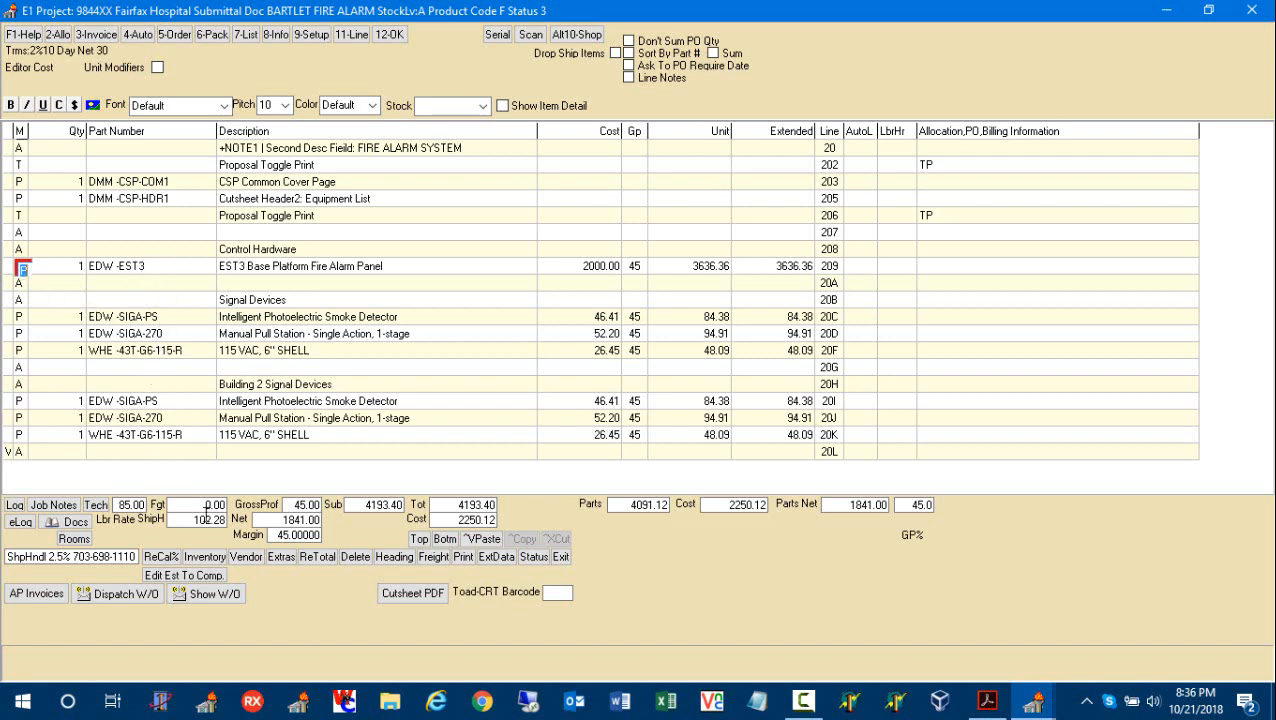
click(204, 556)
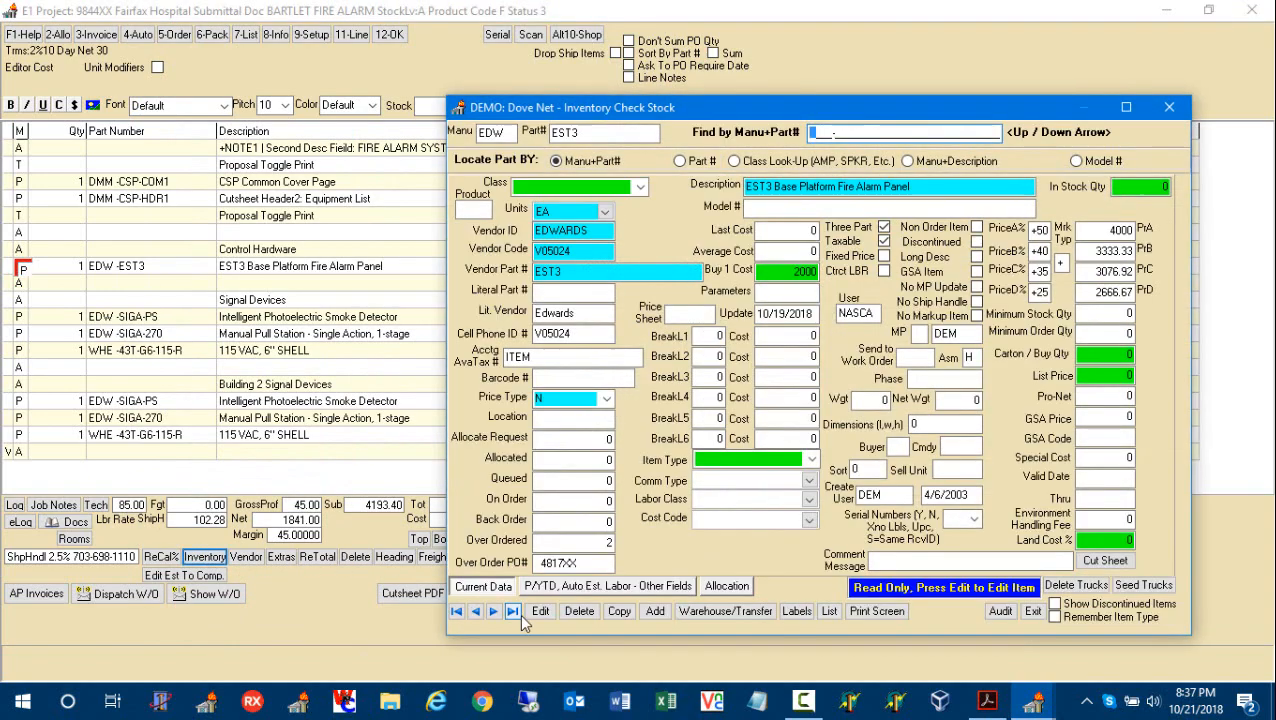
click(560, 590)
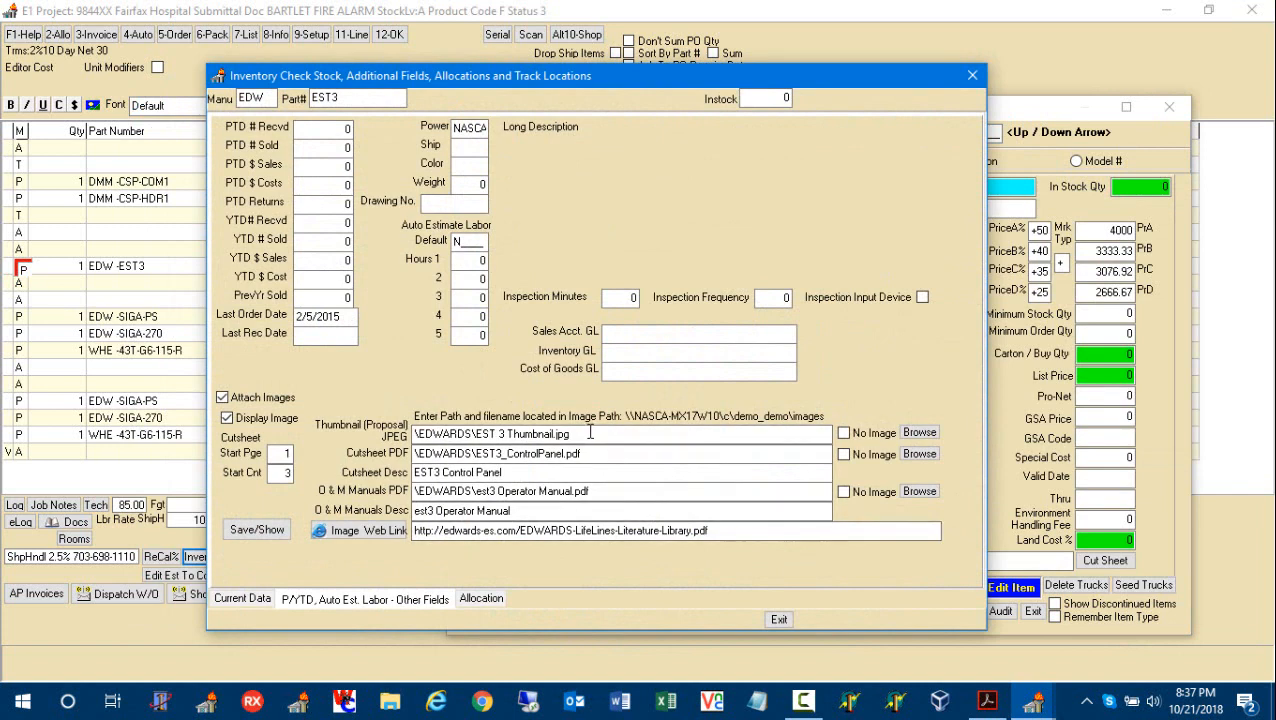
Review the thumbnail, cutsheet and O&M manual file paths, the descriptions and the web link attached to the EST3 part.
drag(590, 432, 404, 434)
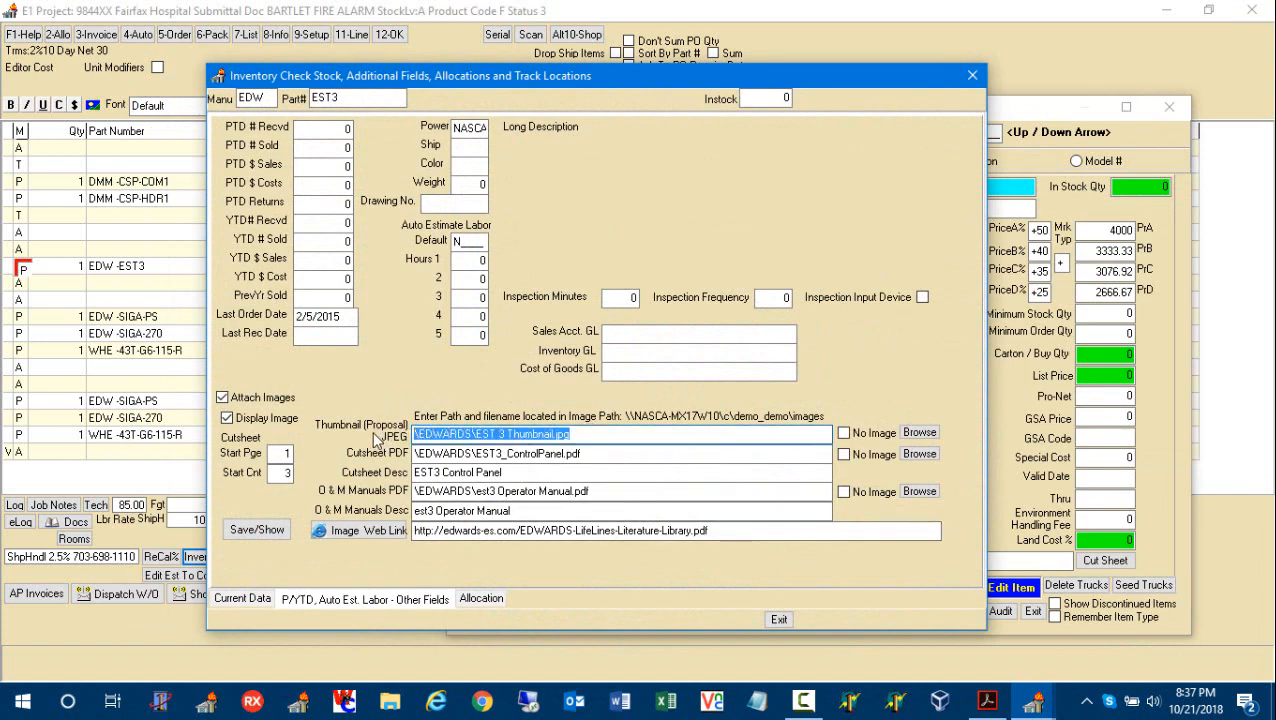
drag(605, 455, 384, 466)
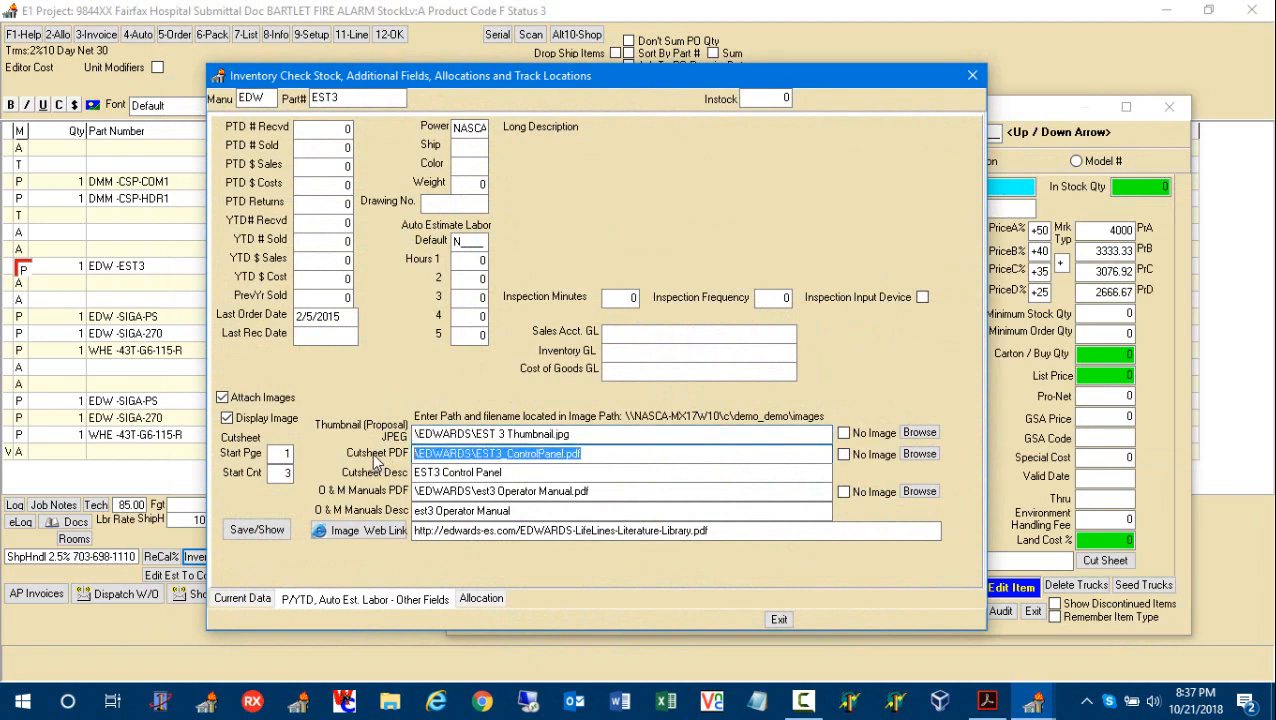
key(Tab)
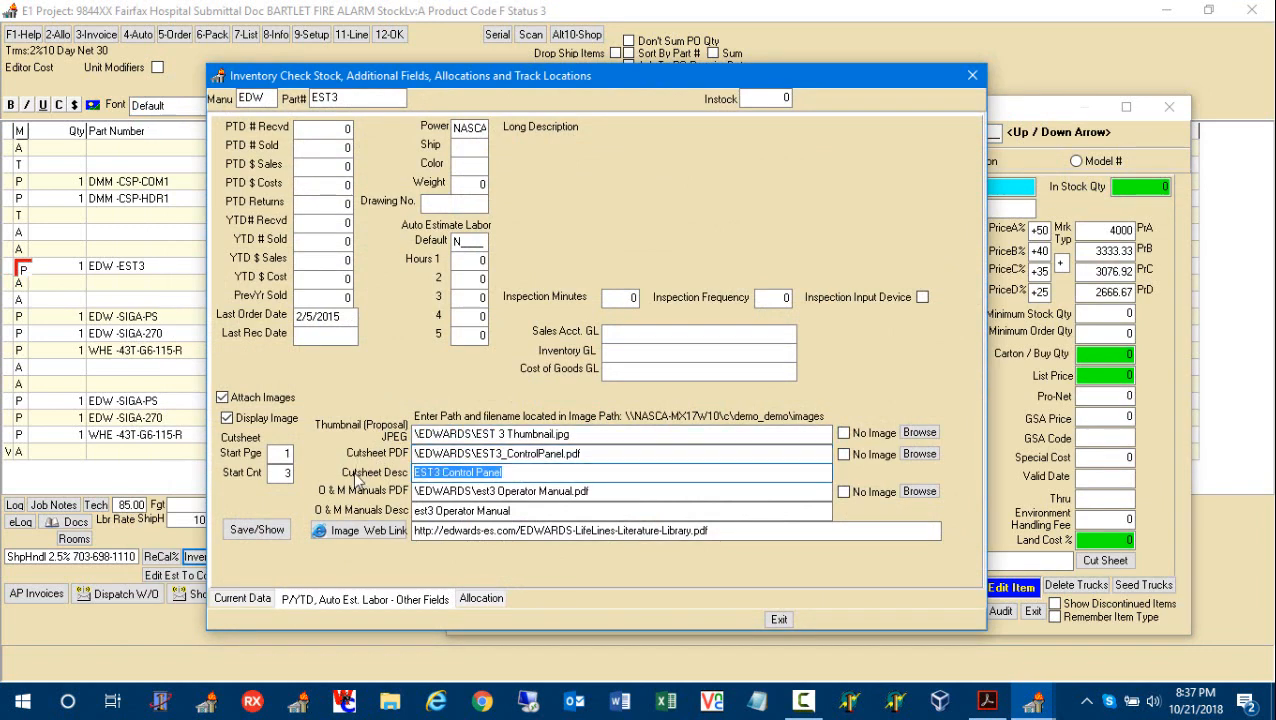
drag(612, 490, 401, 510)
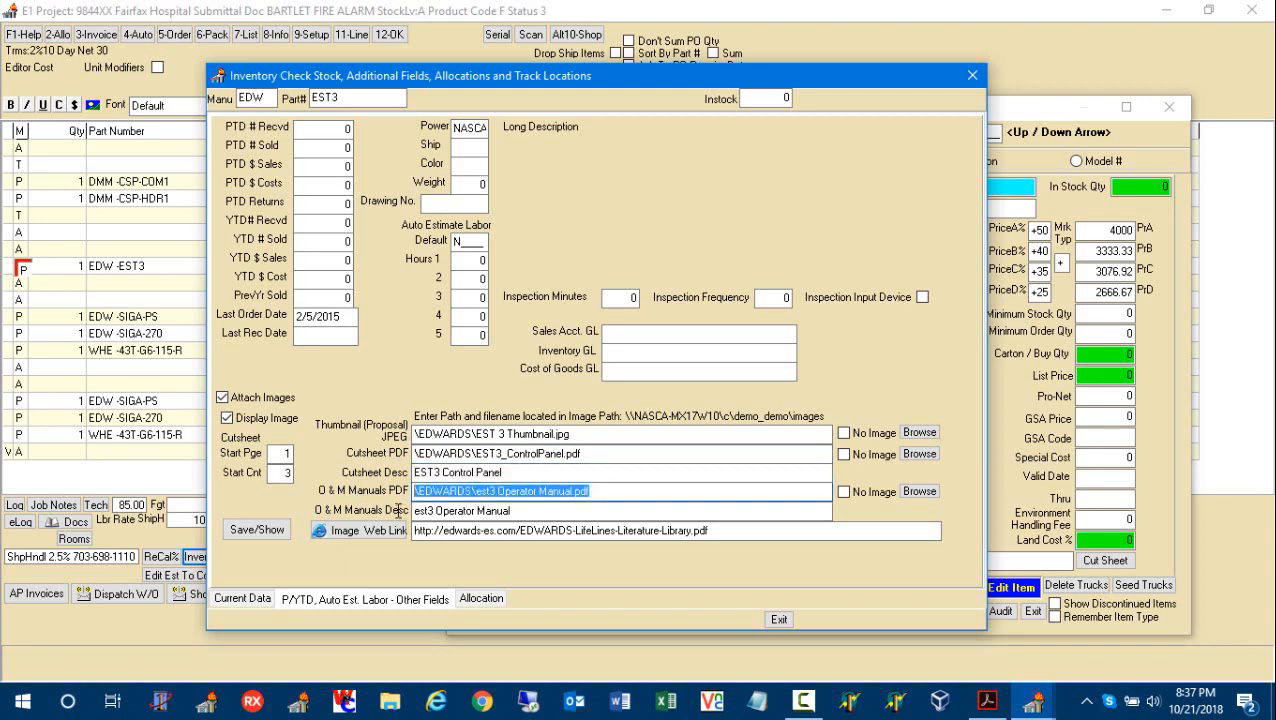
drag(511, 511, 372, 524)
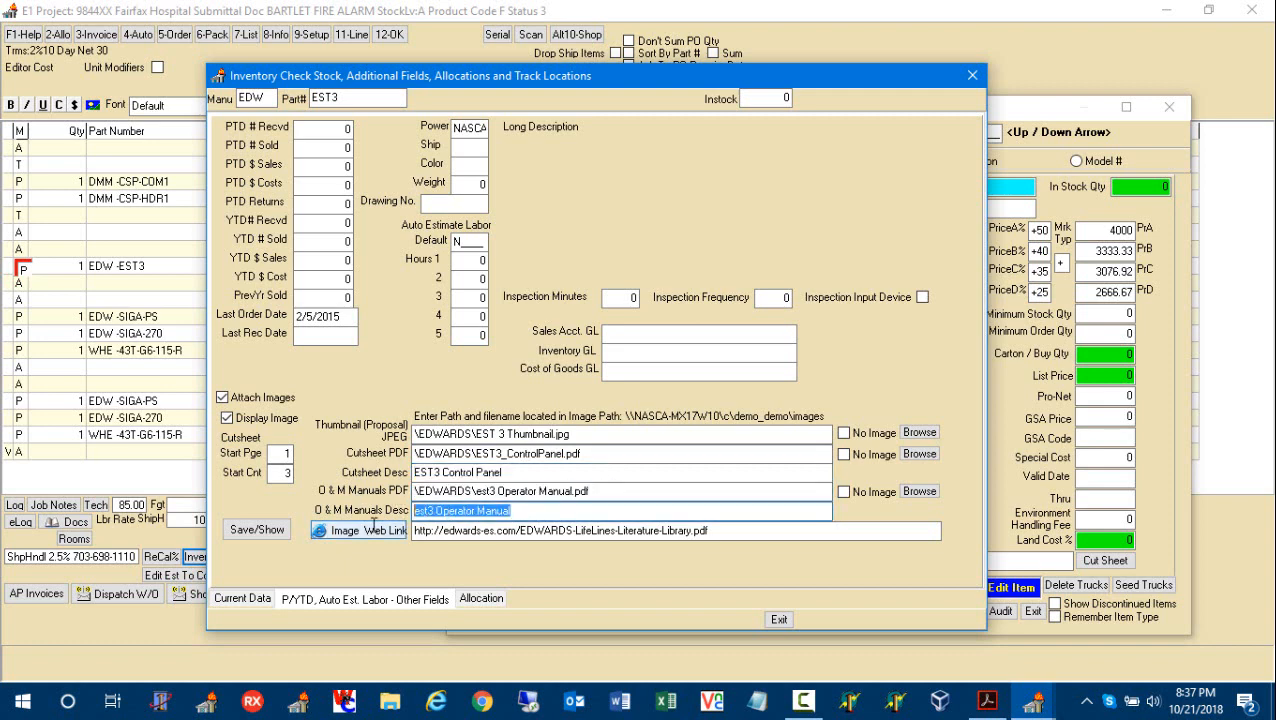
drag(760, 530, 410, 541)
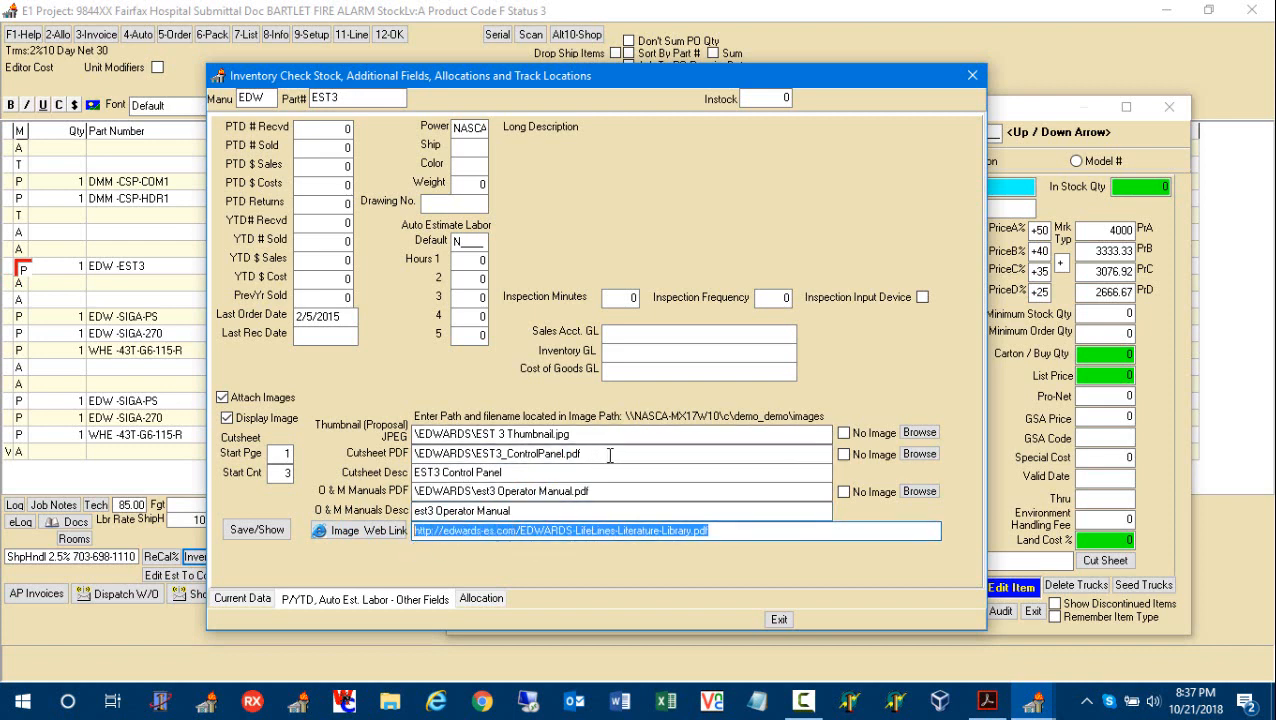
drag(609, 455, 390, 465)
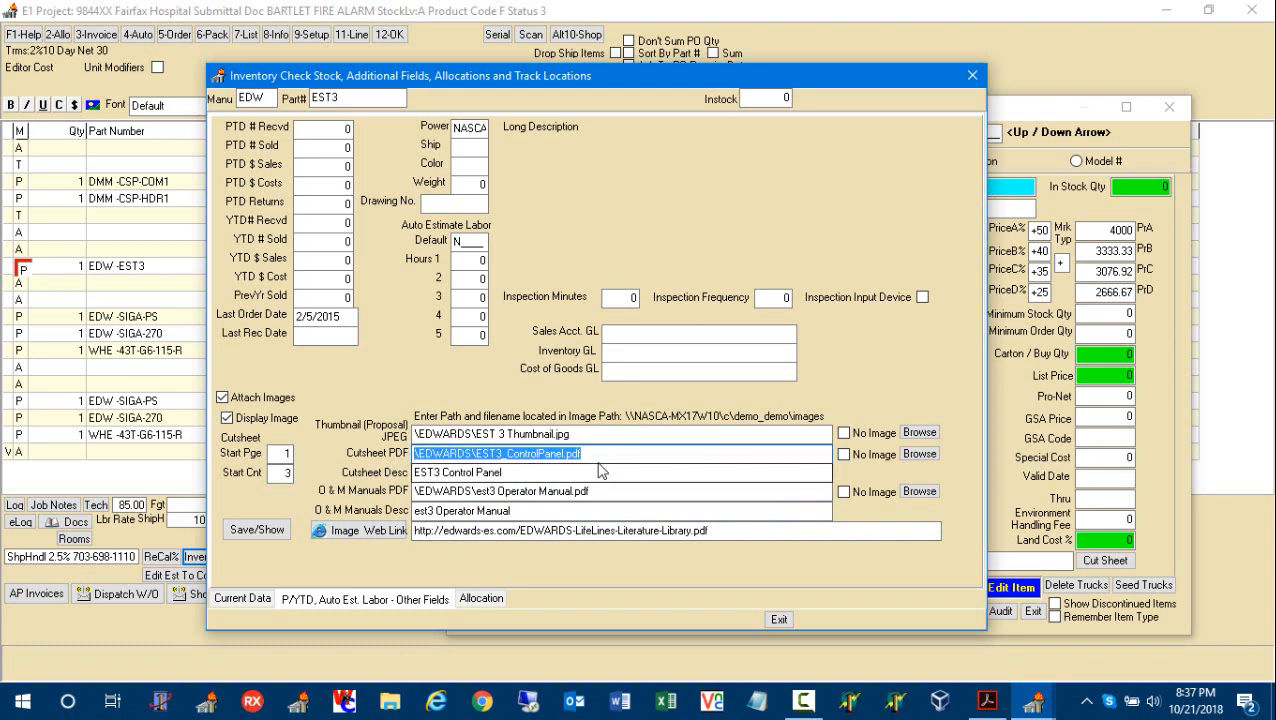
Choose EST3_ControlPanel.pdf from the EDWARDS images folder as the part's cutsheet PDF.
click(919, 454)
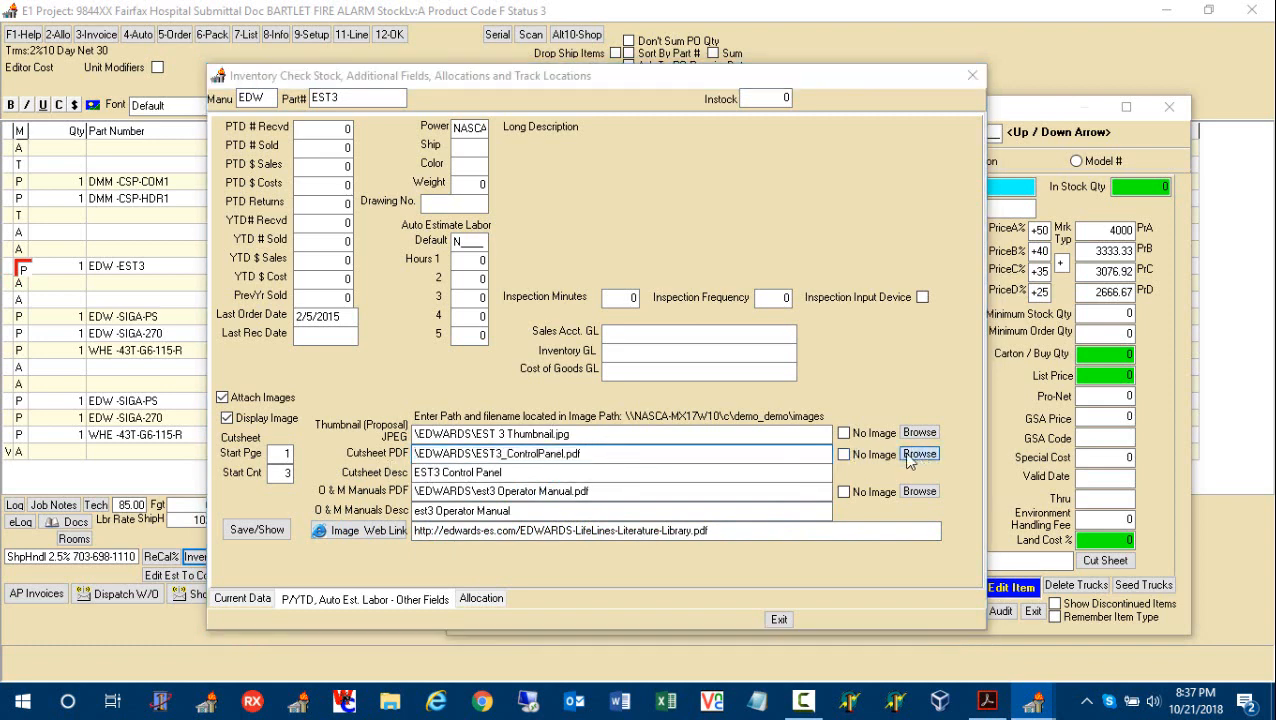
double_click(611, 205)
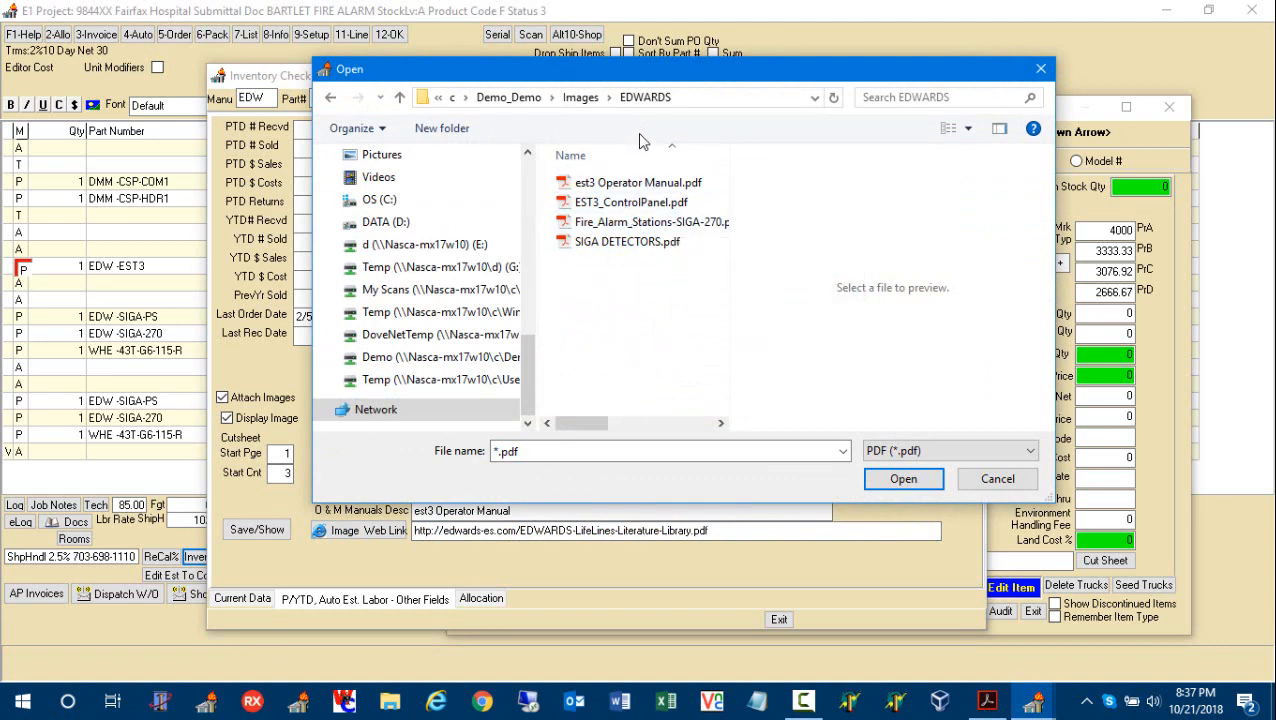
click(637, 205)
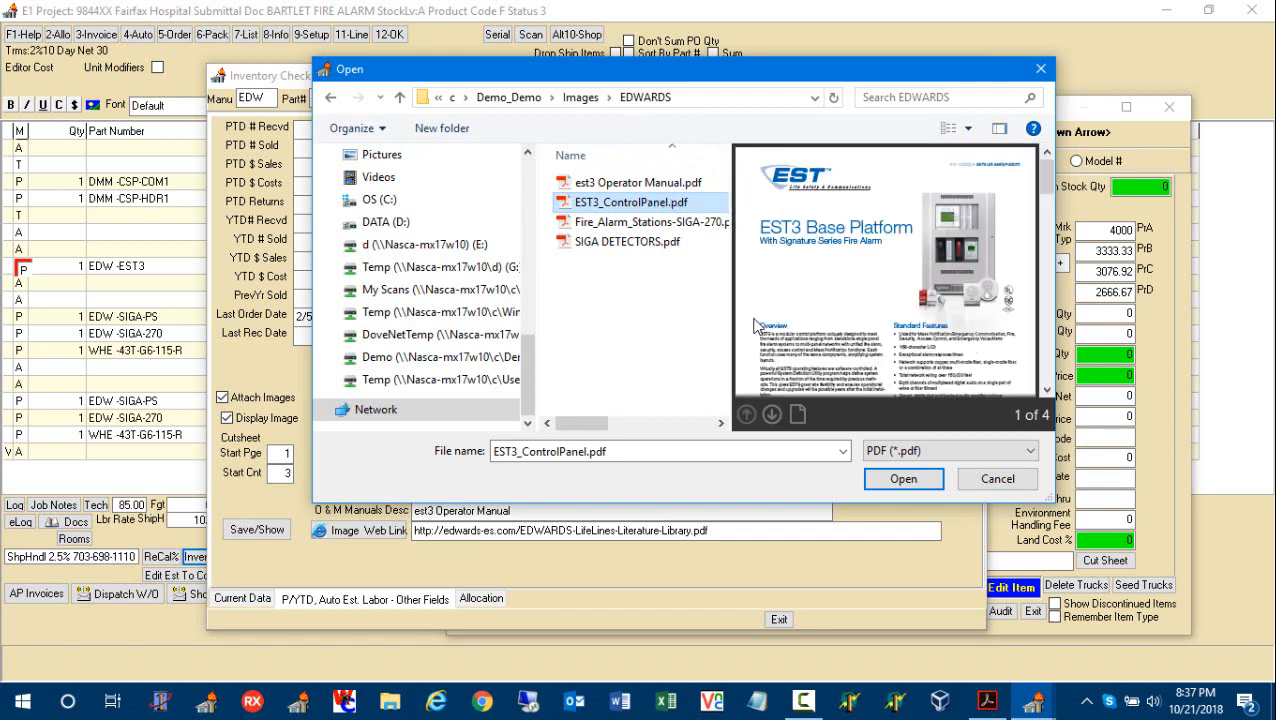
click(903, 478)
drag(446, 443, 399, 449)
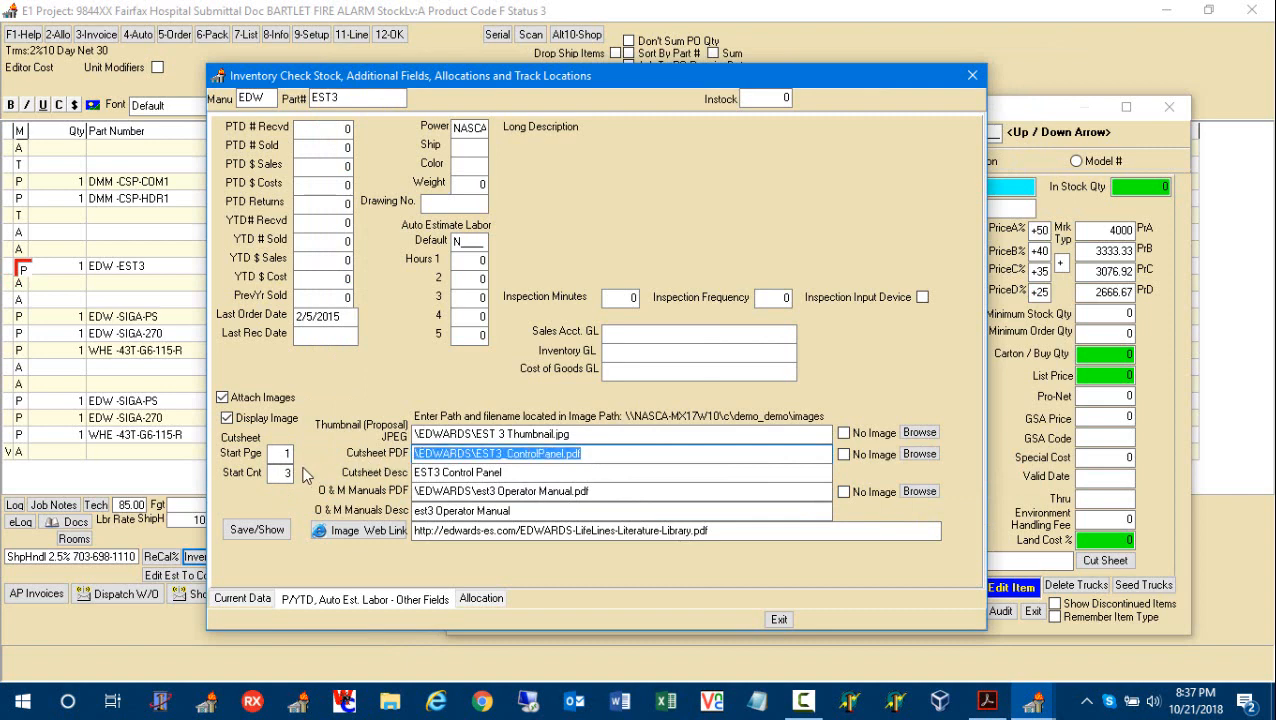
Check the cutsheet start page, save the attachment settings and look through the generated EST3 cutsheet PDF.
click(279, 453)
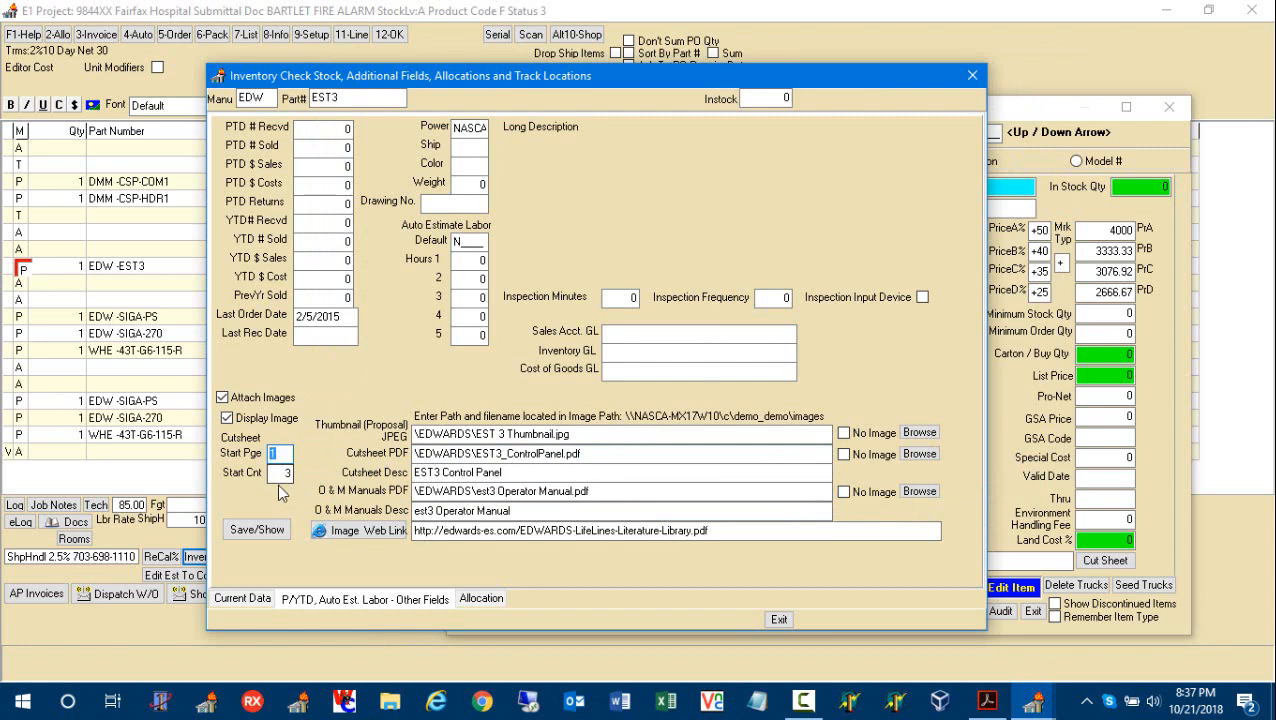
click(275, 535)
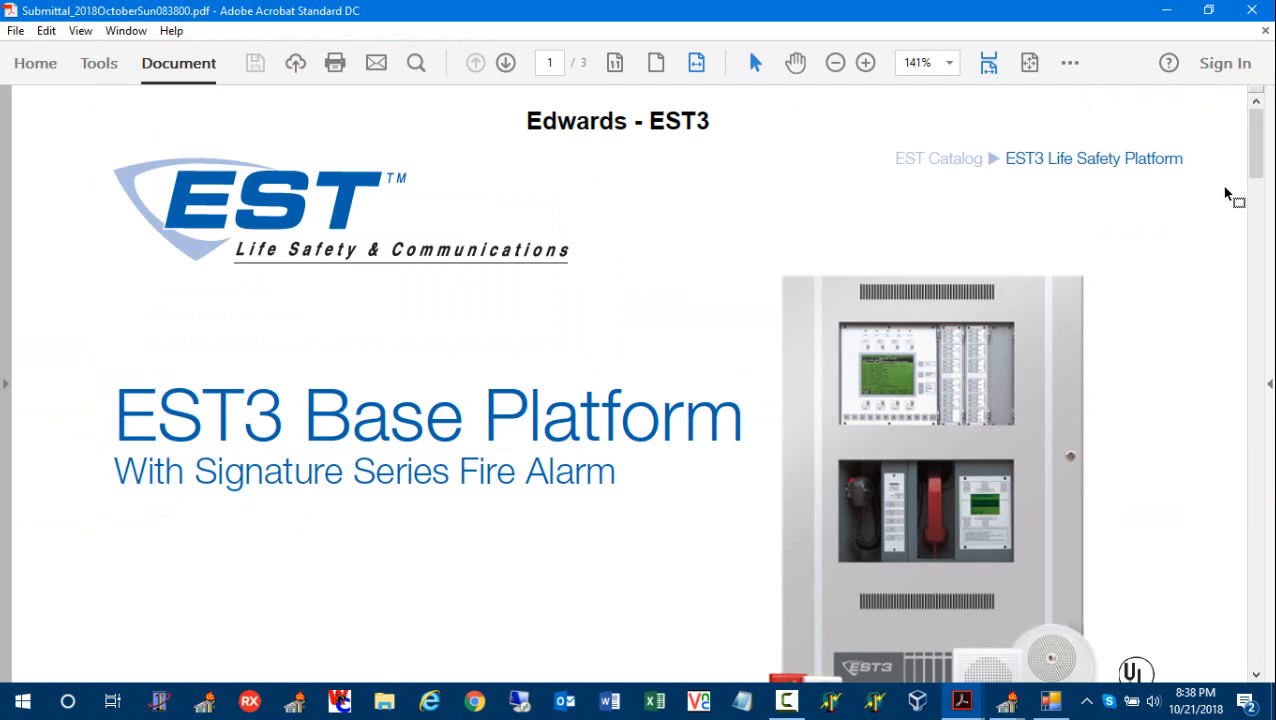
scroll(1261, 175, down, 1)
scroll(1261, 175, down, 2)
scroll(1258, 176, up, 3)
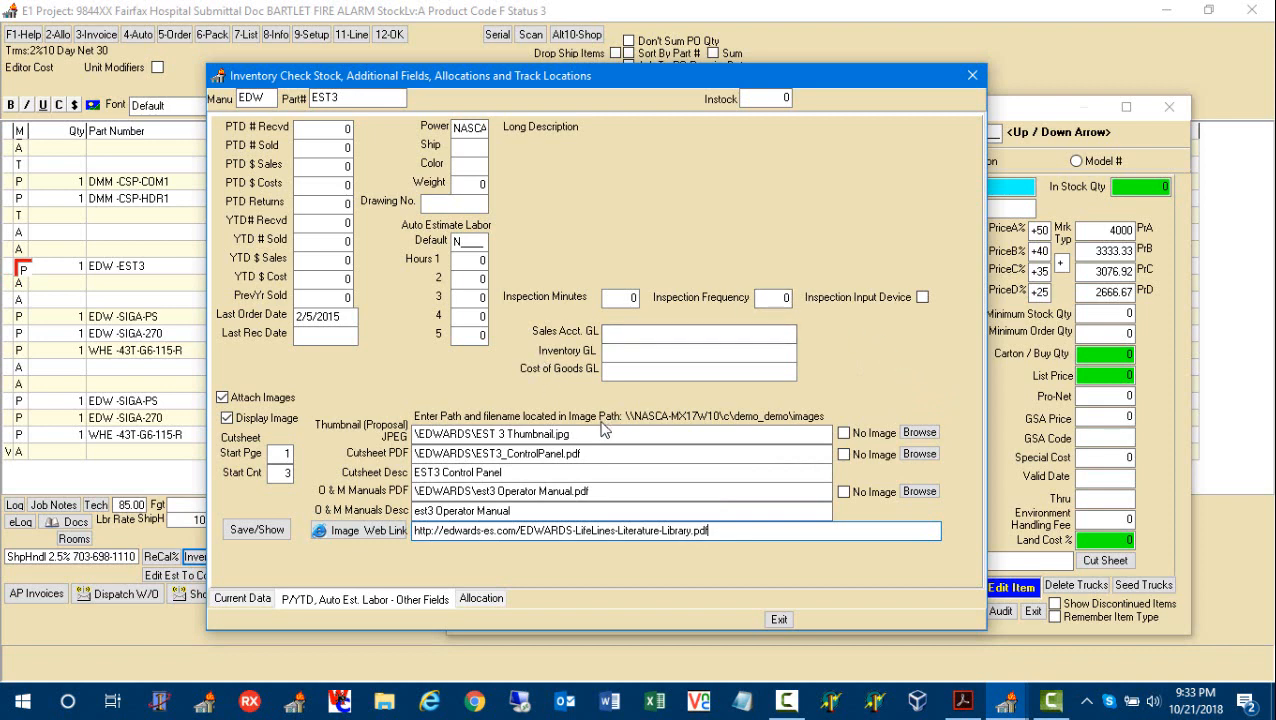
Review the EST3 thumbnail image path and close the part's additional fields.
drag(598, 434, 444, 451)
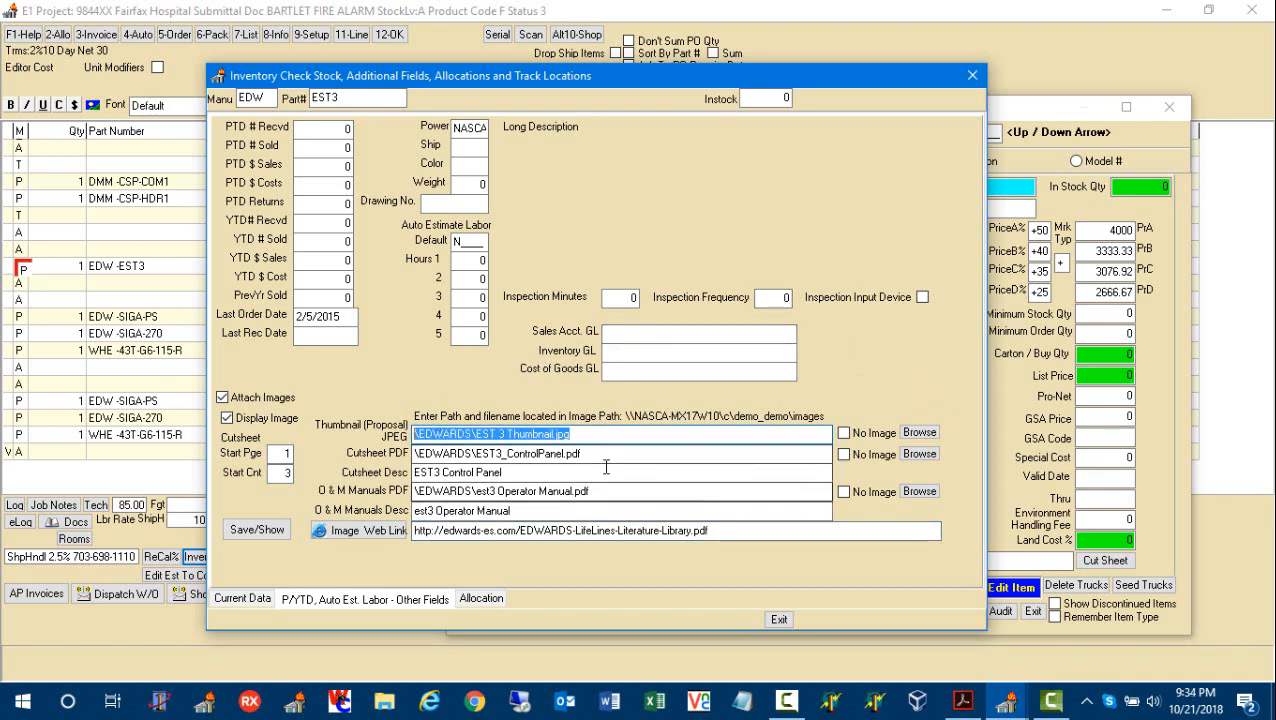
click(733, 451)
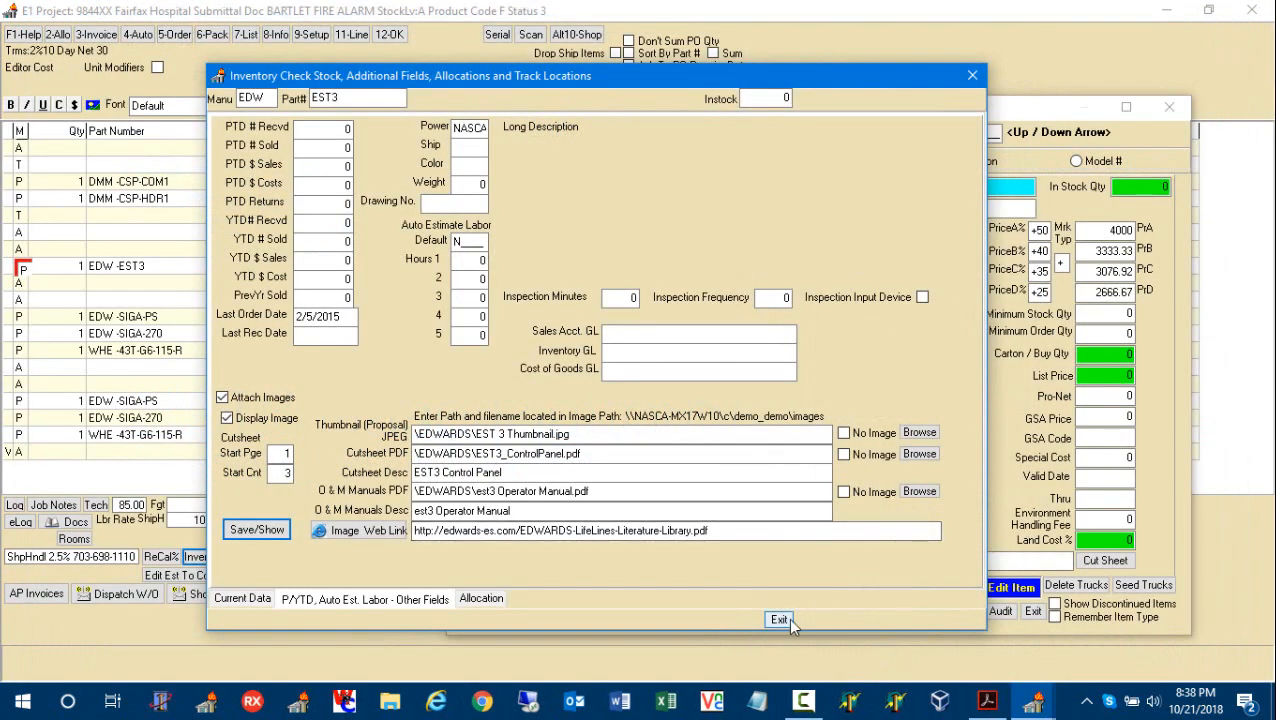
click(780, 620)
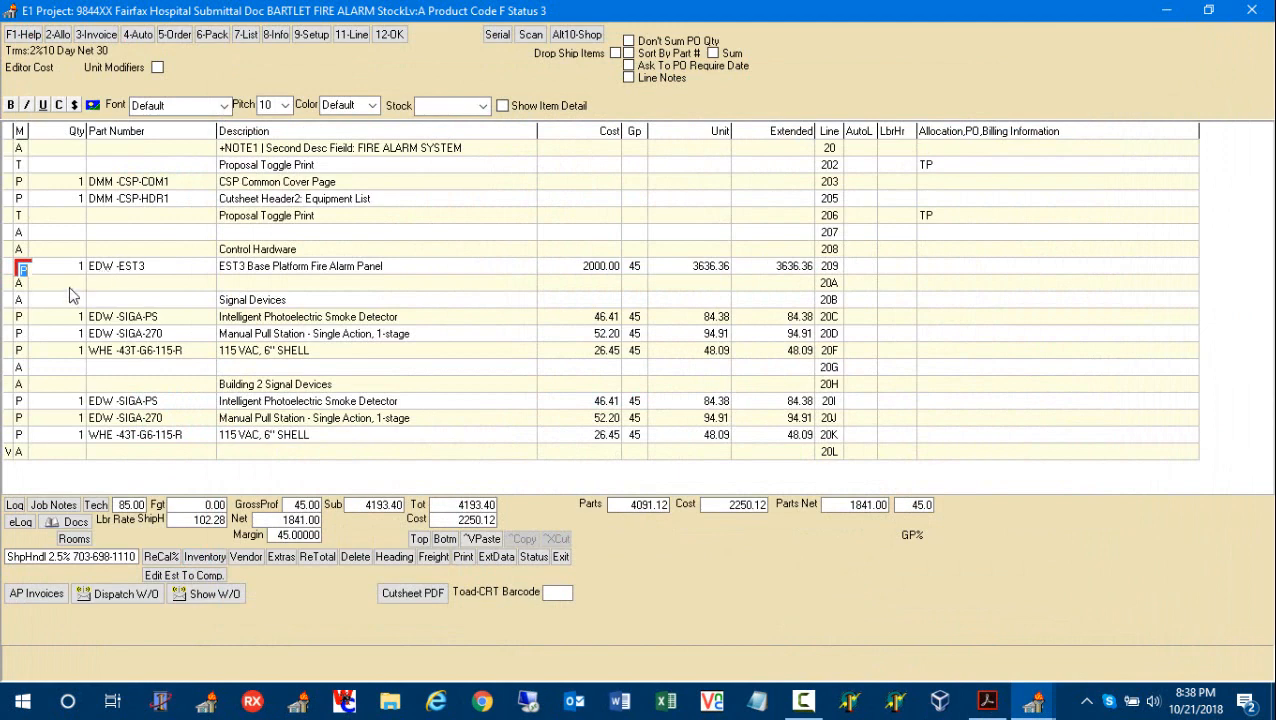
Open the inventory record of the WHE 43T-G6-115-R line under Signal Devices, view its cut sheet PDF and close it.
click(19, 318)
click(20, 351)
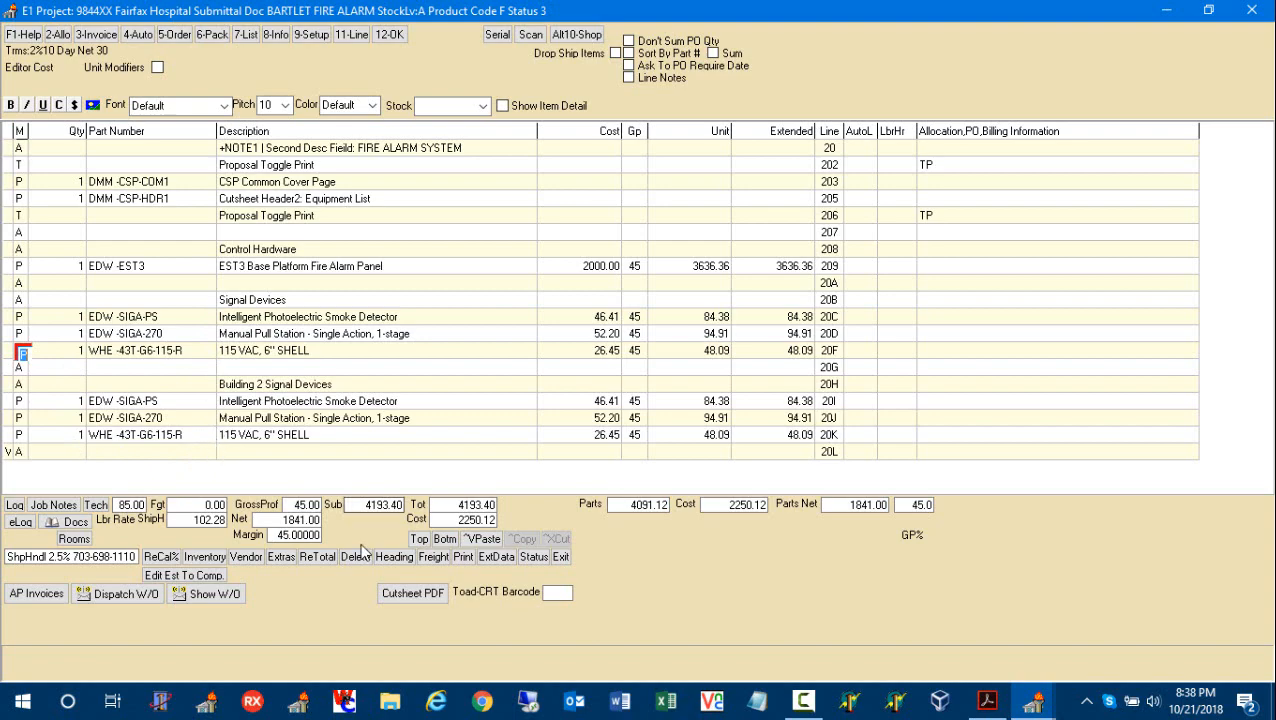
click(206, 557)
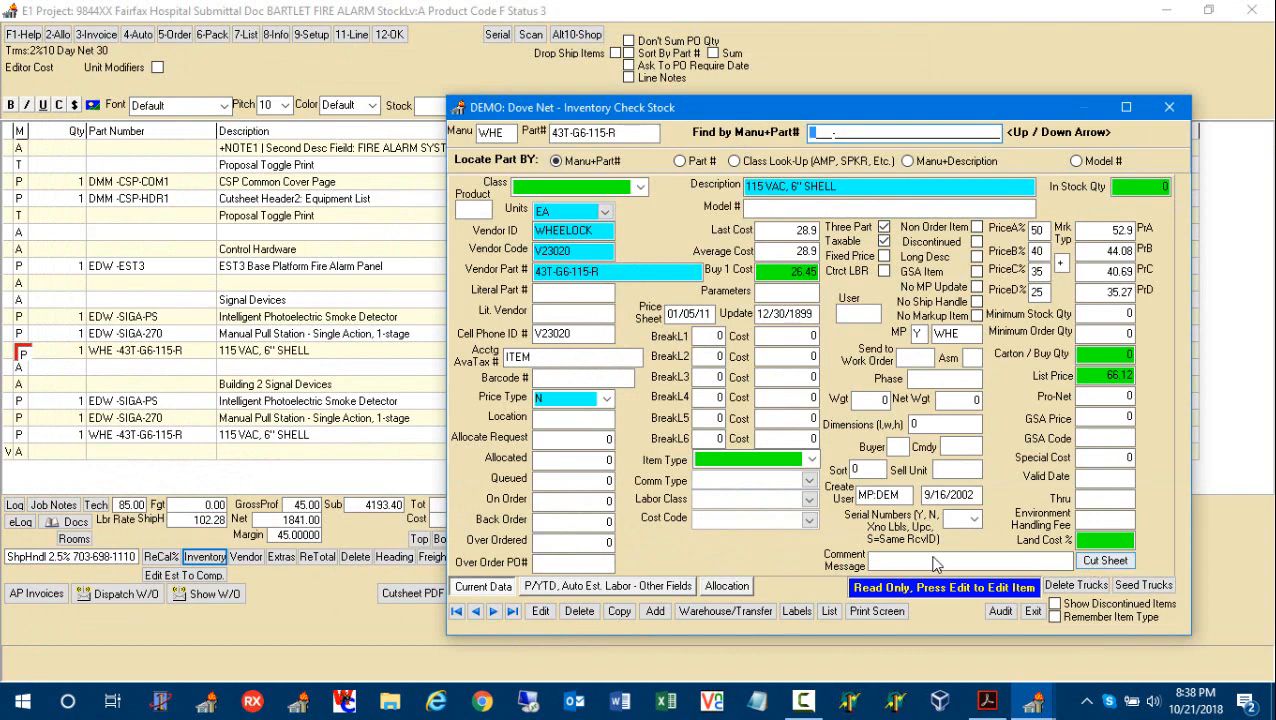
click(494, 613)
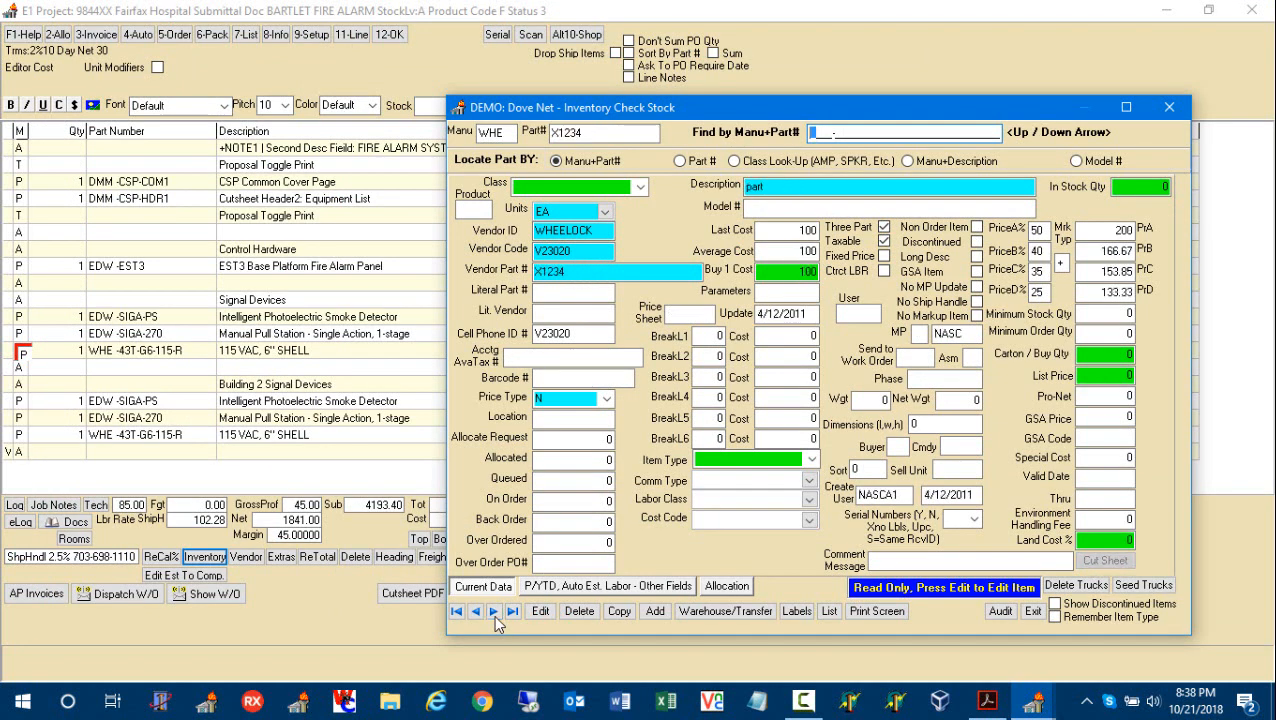
click(494, 613)
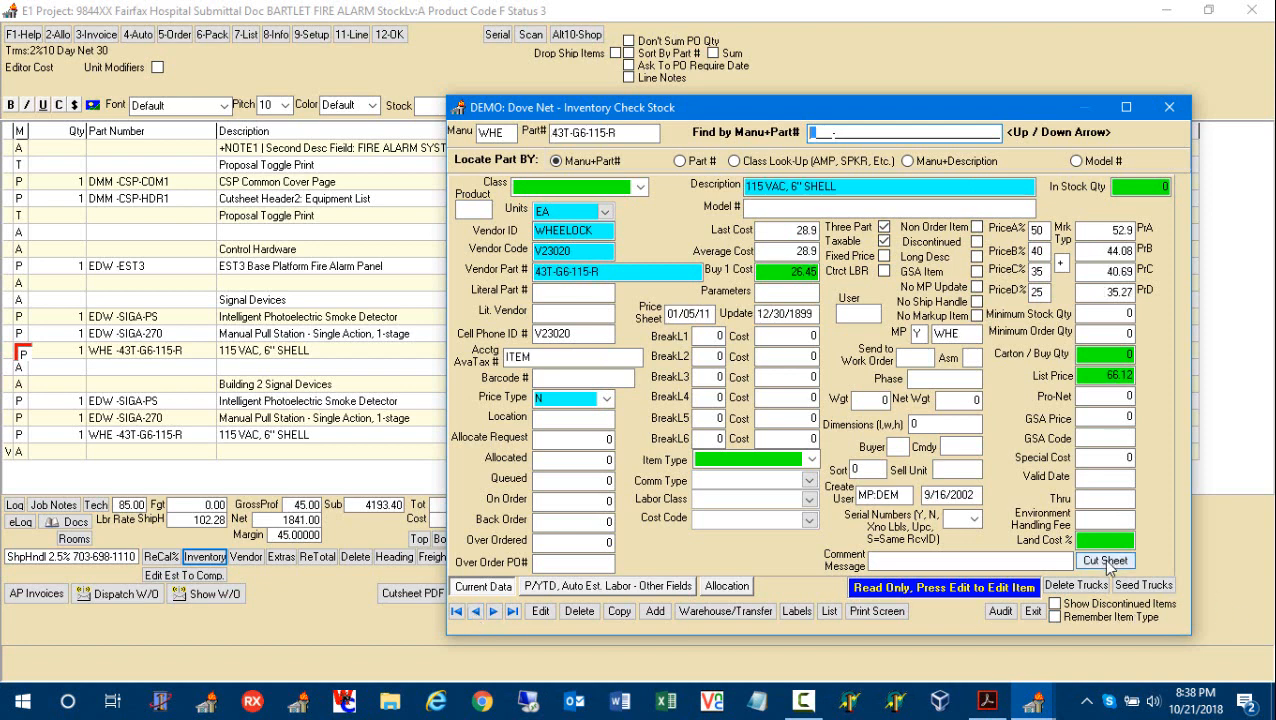
click(1106, 562)
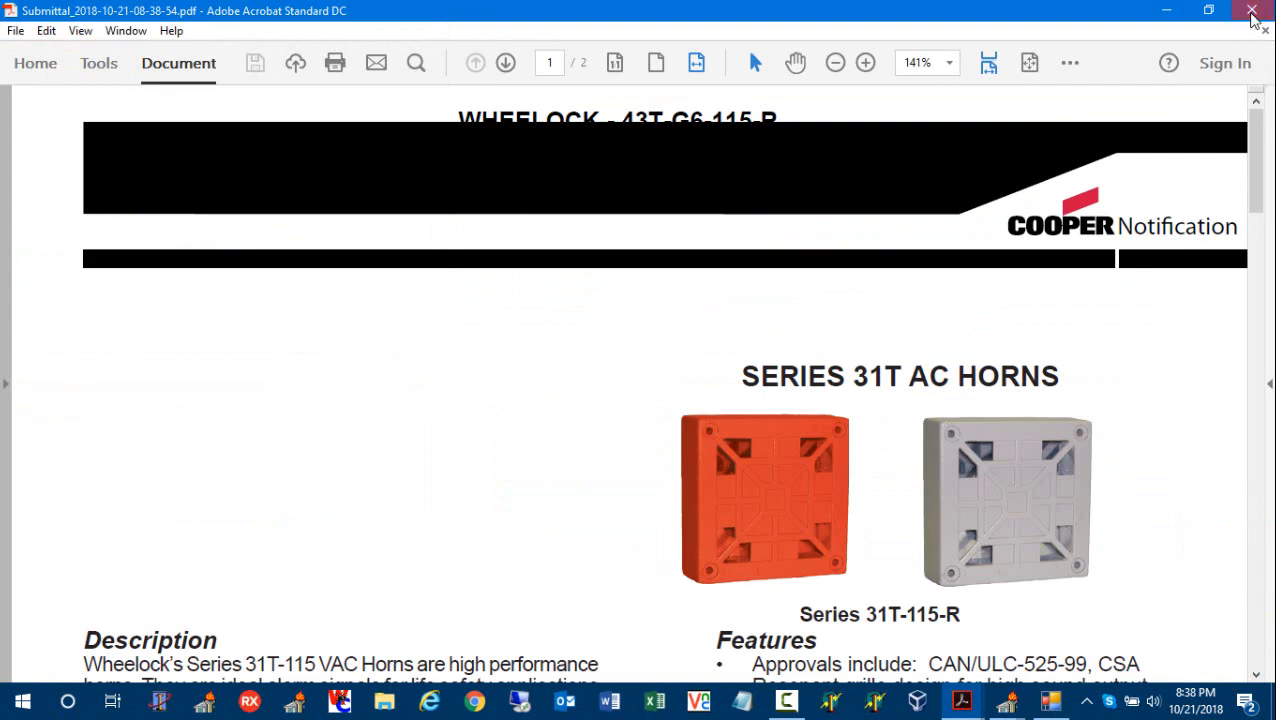
click(1252, 16)
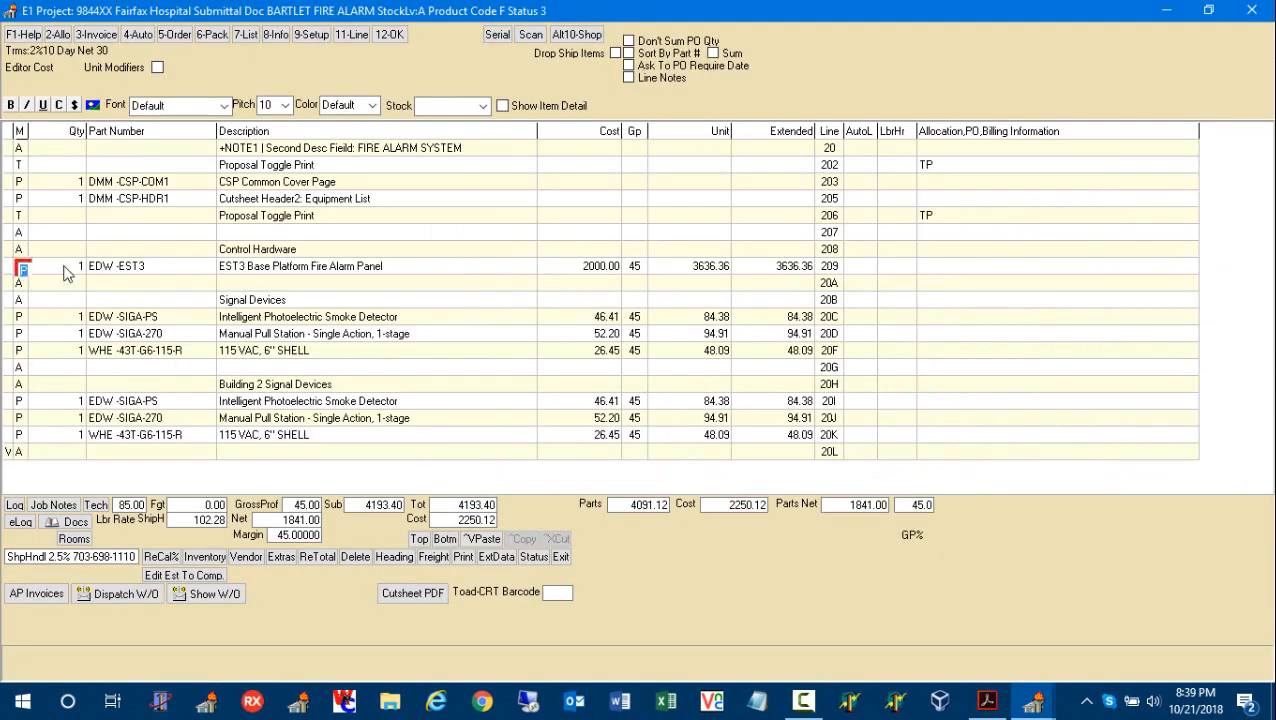
View the cutsheet PDF of the EDW EST3 fire alarm panel line under Control Hardware and close it.
click(24, 200)
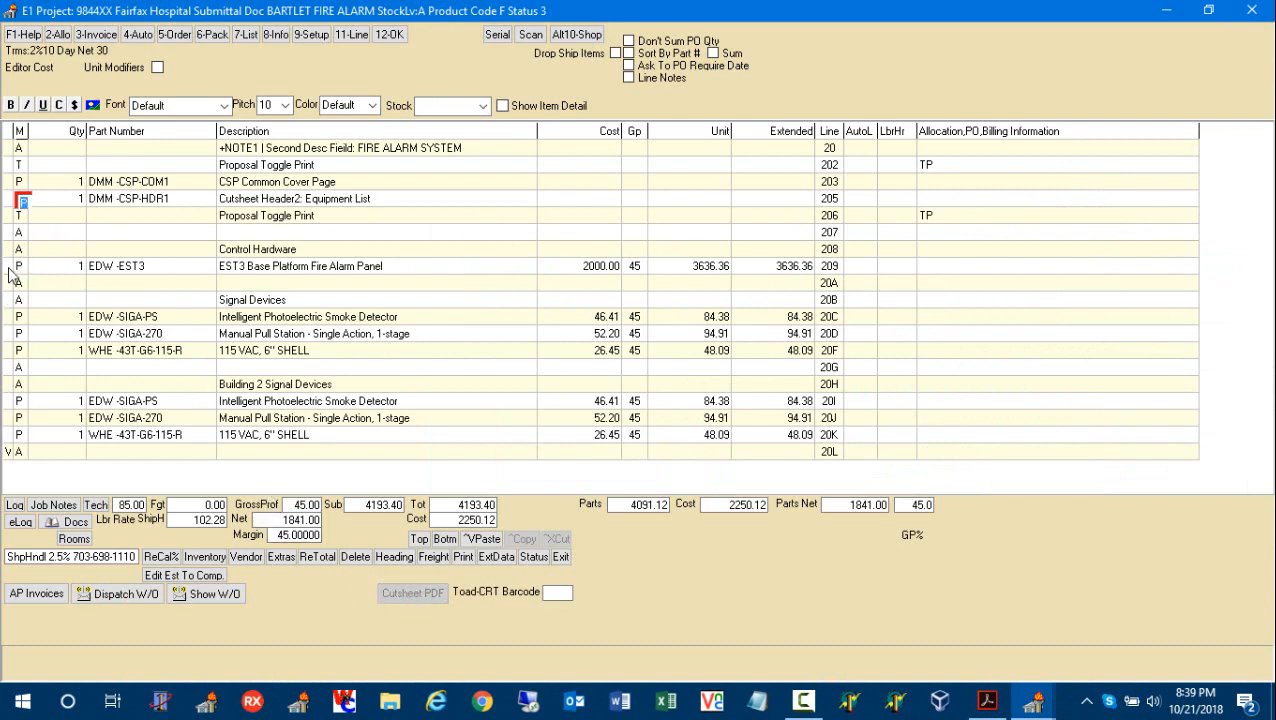
click(20, 268)
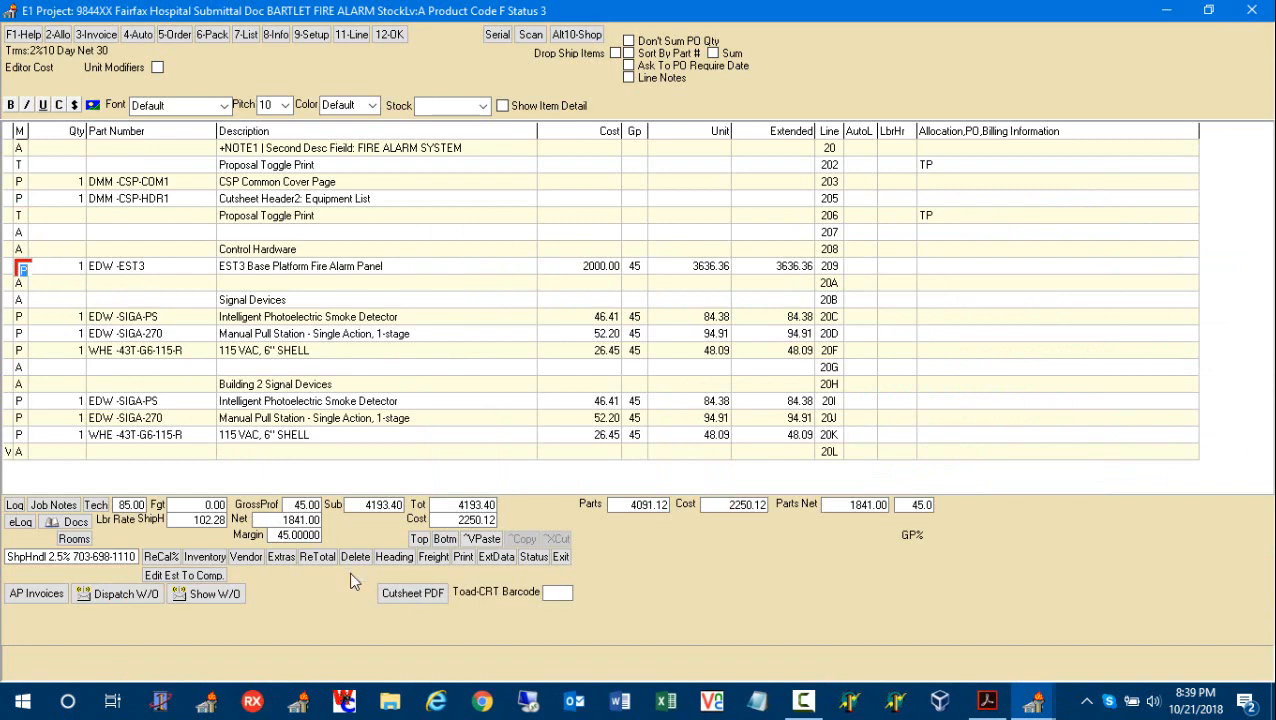
click(414, 594)
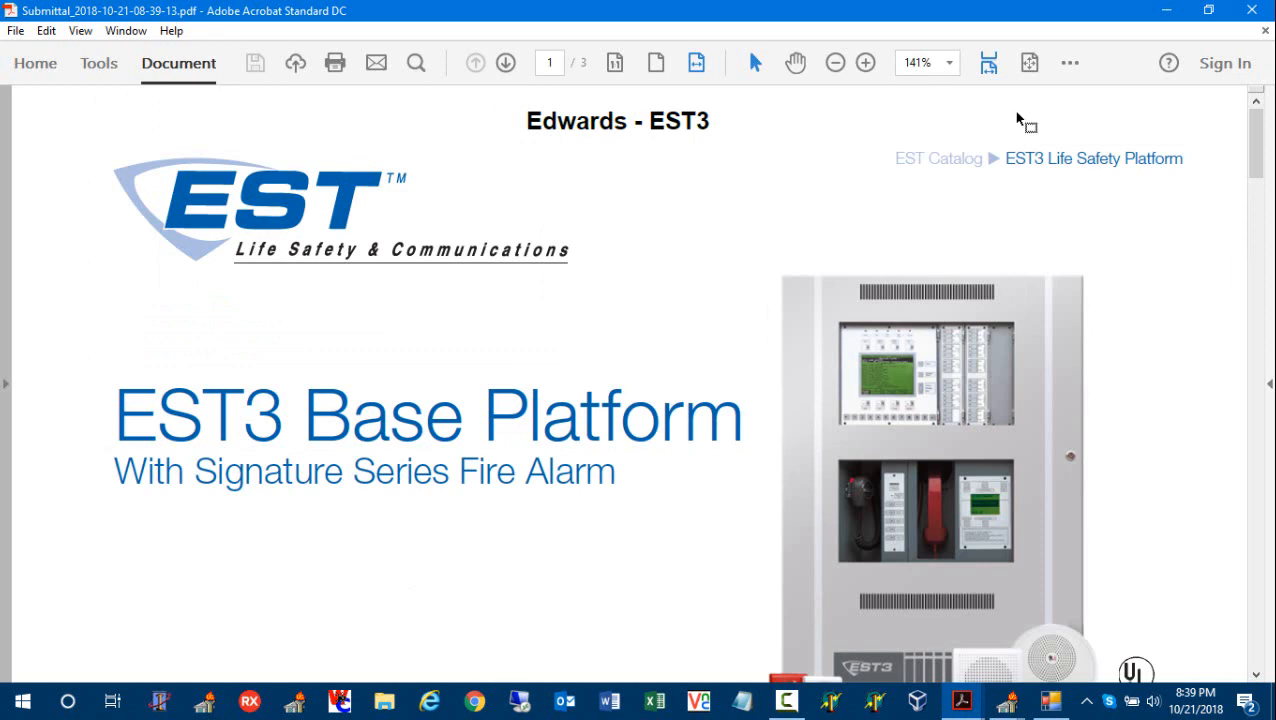
click(1251, 10)
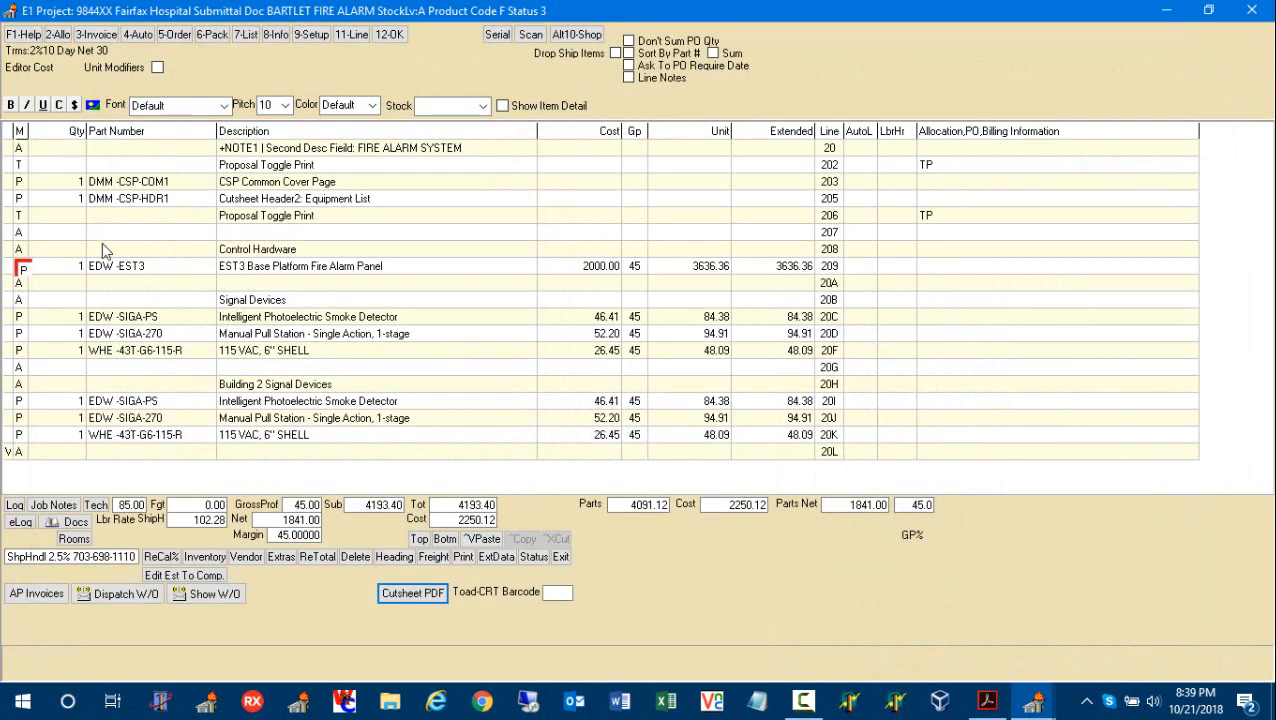
Review the submittal lines, from the common cover page and Equipment List header to the closing Battery Calculations, certificate and warranty lines.
click(22, 184)
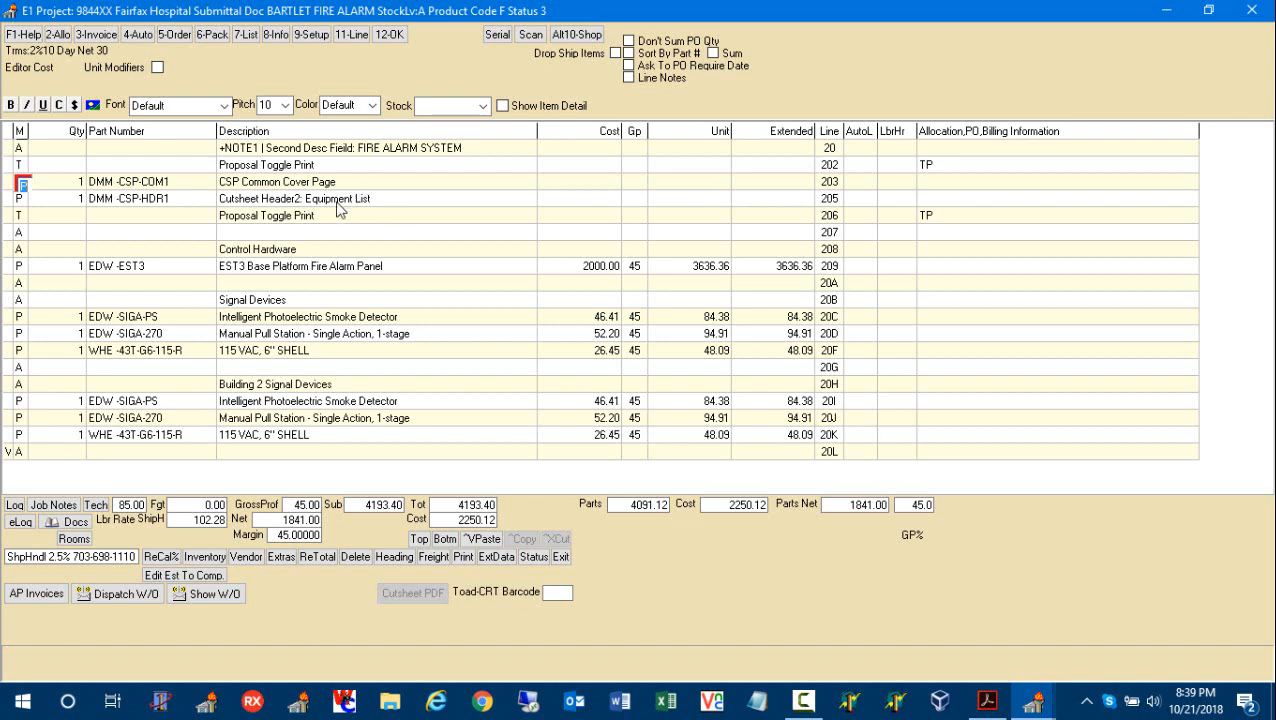
click(19, 202)
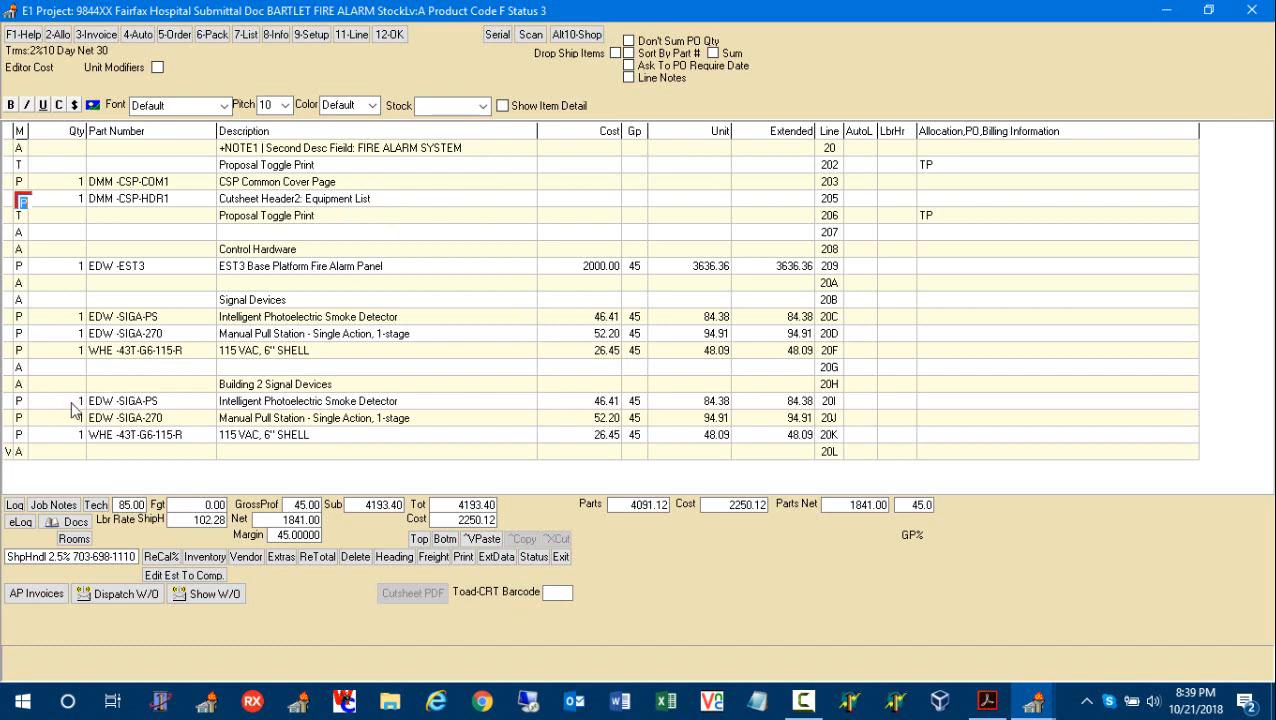
click(21, 435)
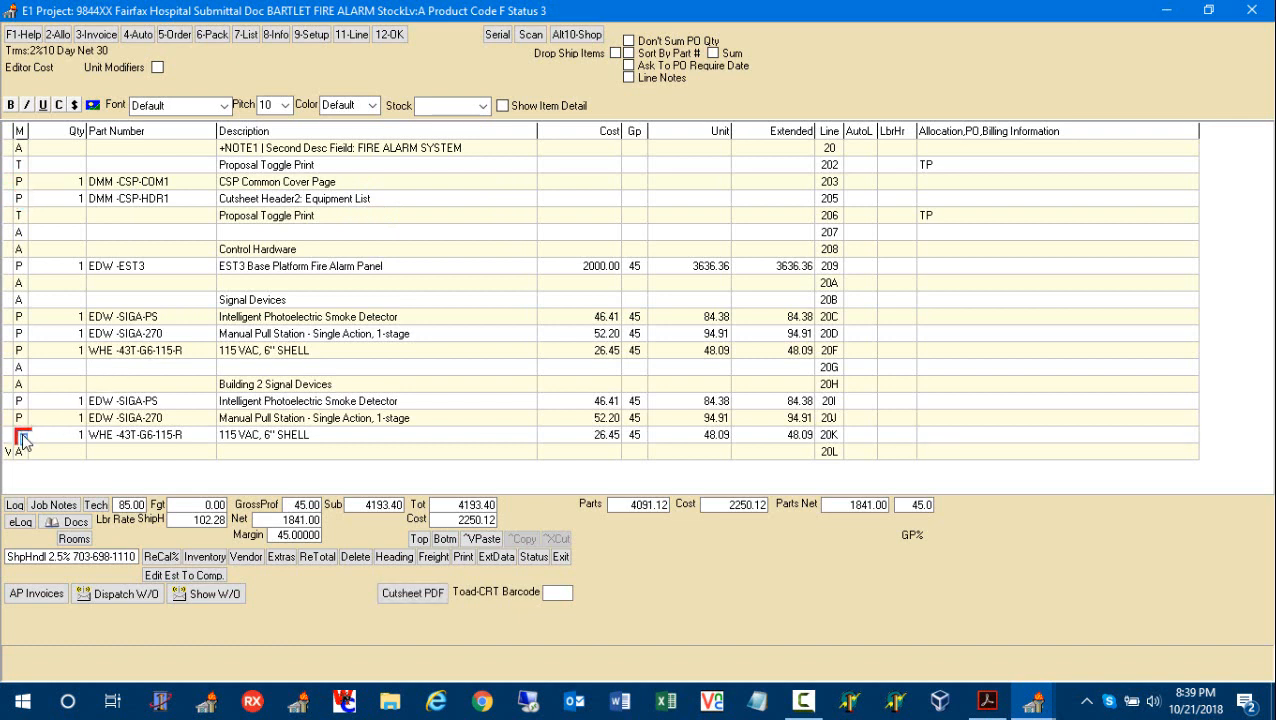
key(Page_Down)
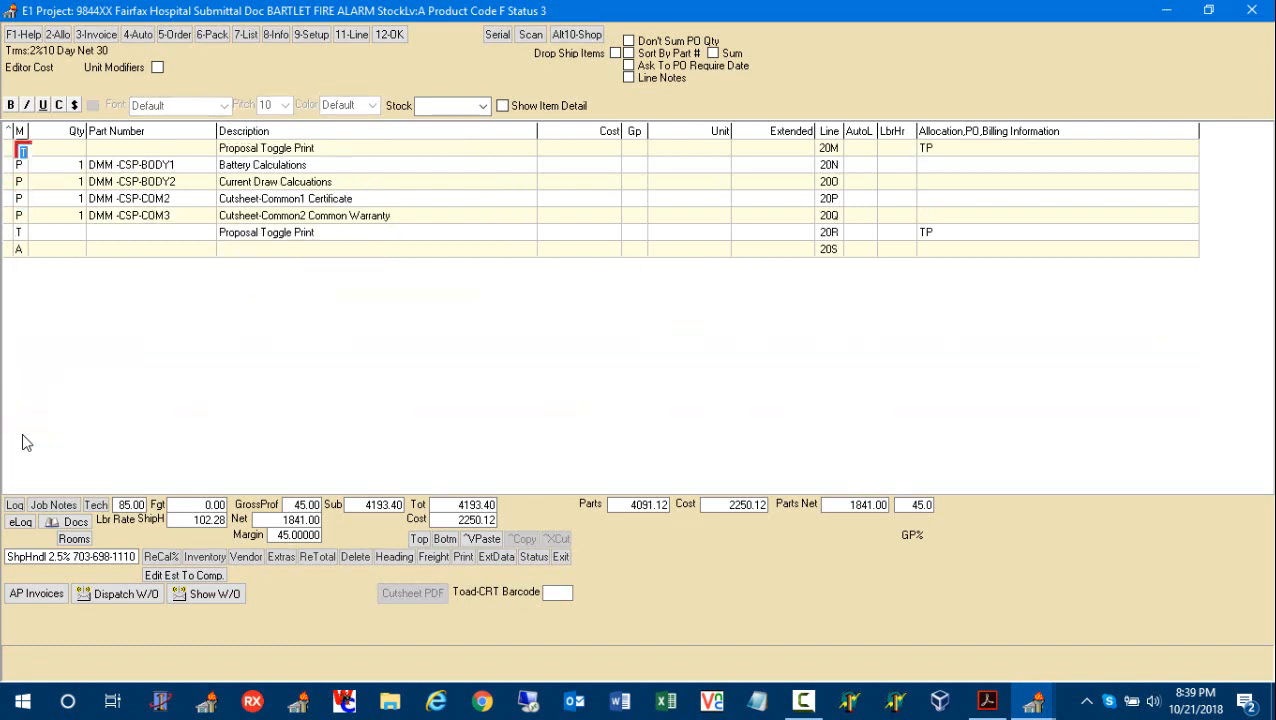
click(22, 168)
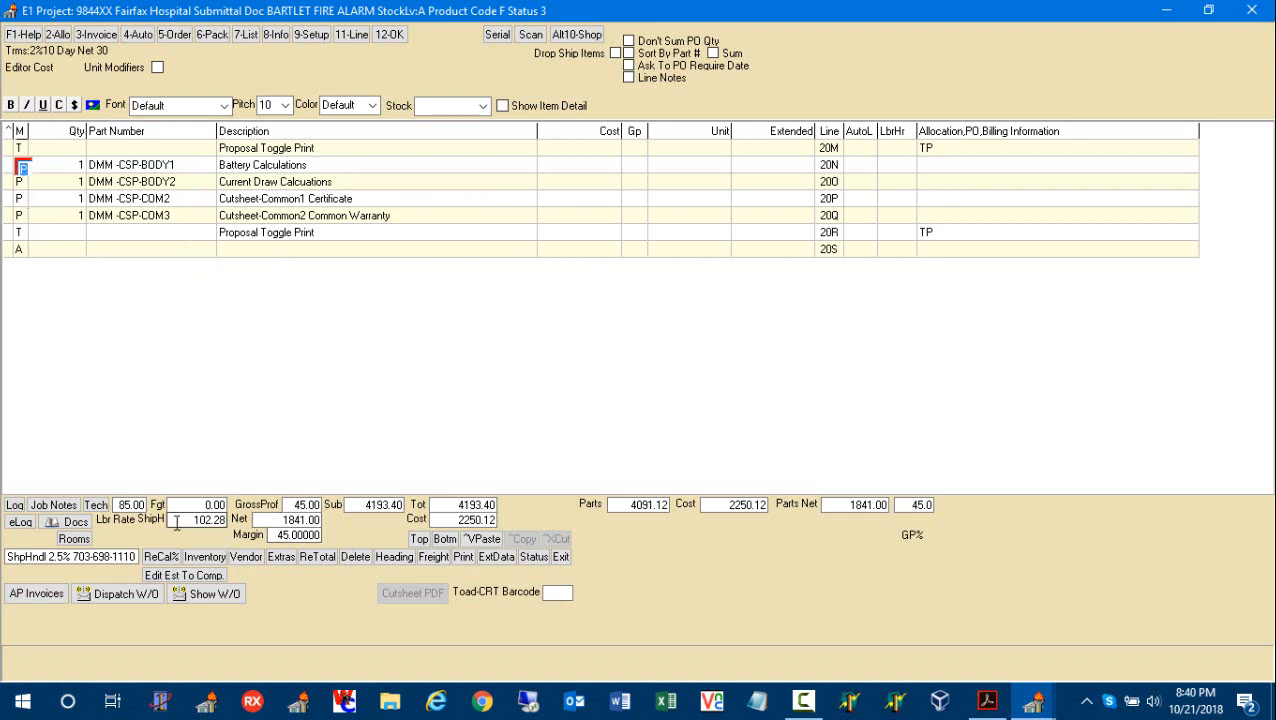
Preview the project with the Create Cutsheet Submittal print option and examine the PDF's cover page details and following pages.
click(462, 556)
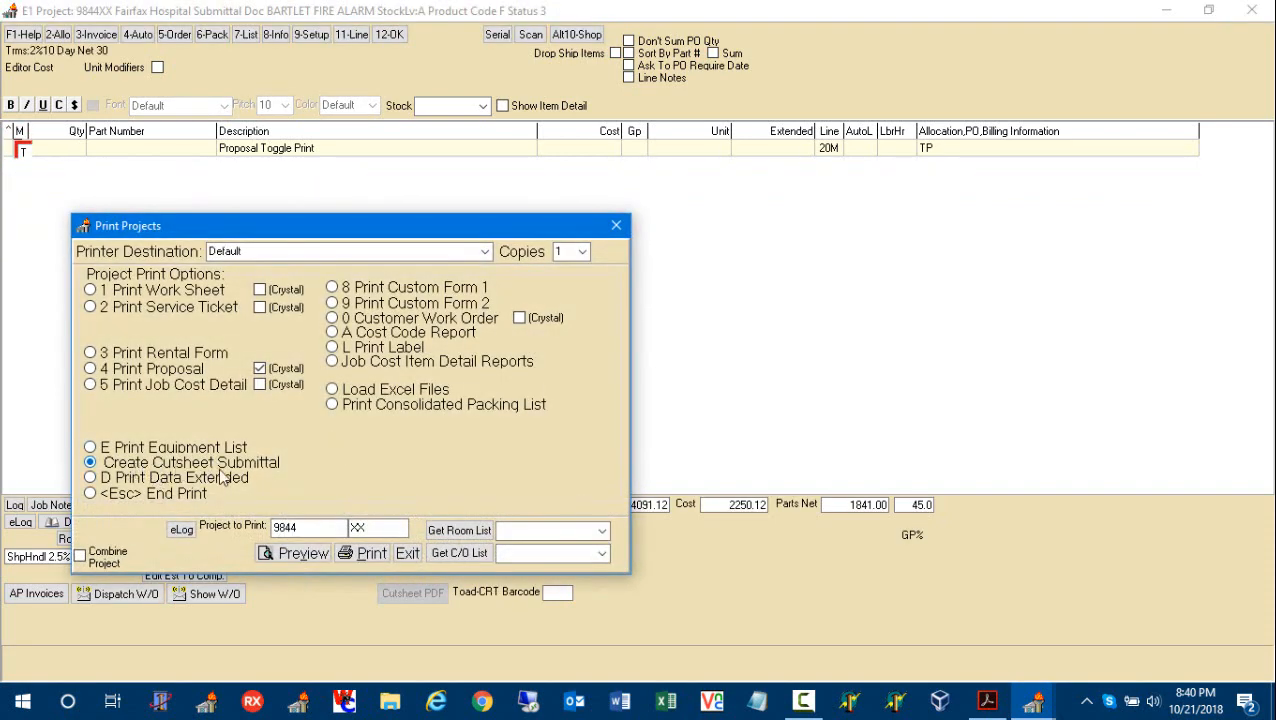
click(305, 556)
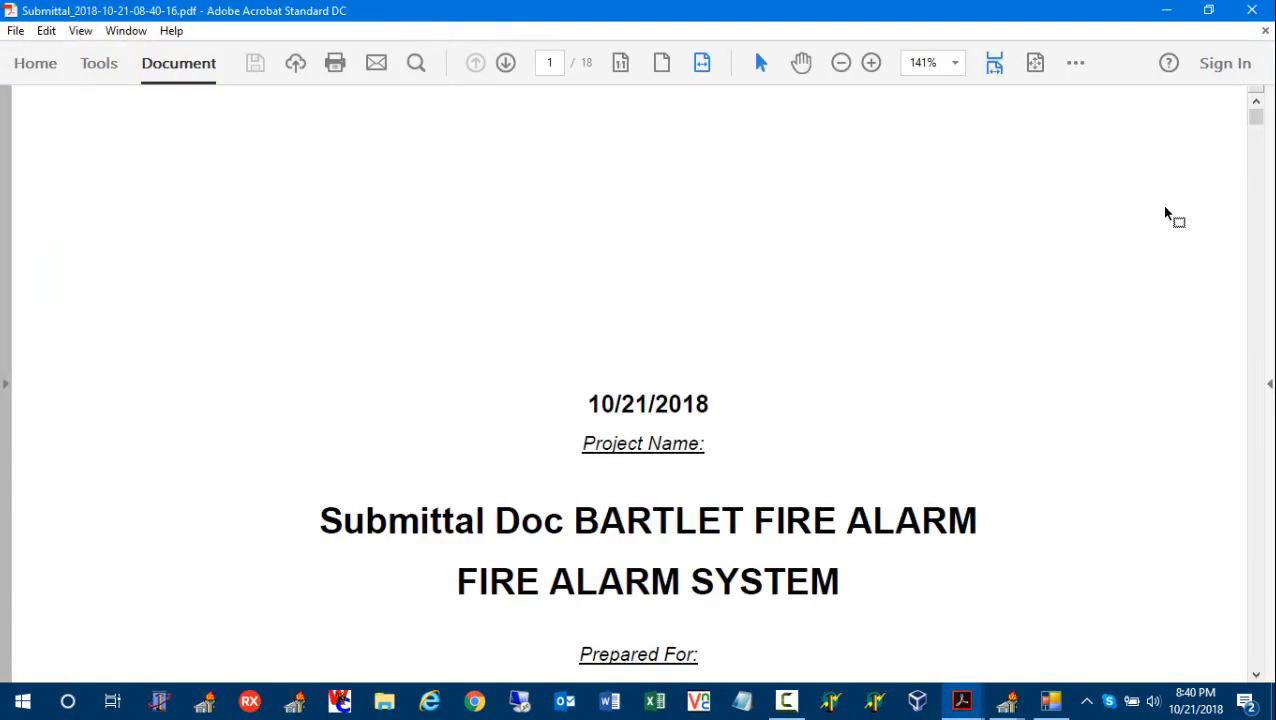
drag(1256, 116, 1259, 130)
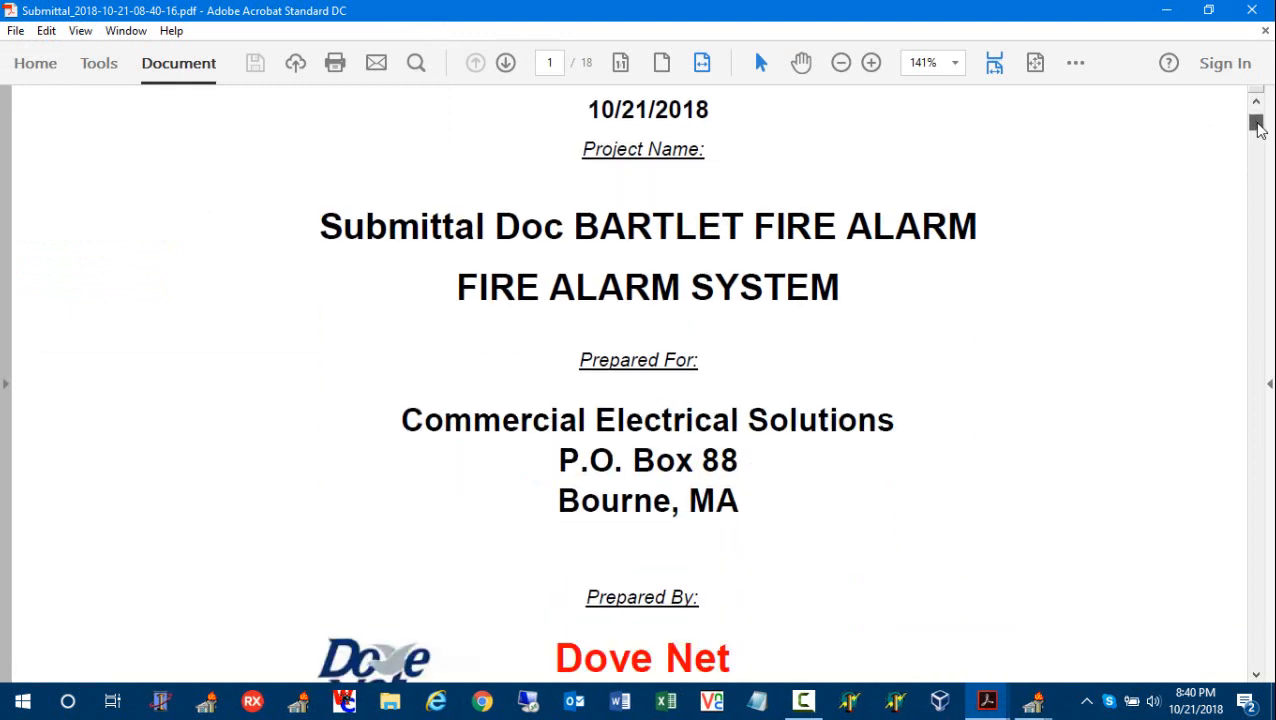
drag(983, 225, 370, 207)
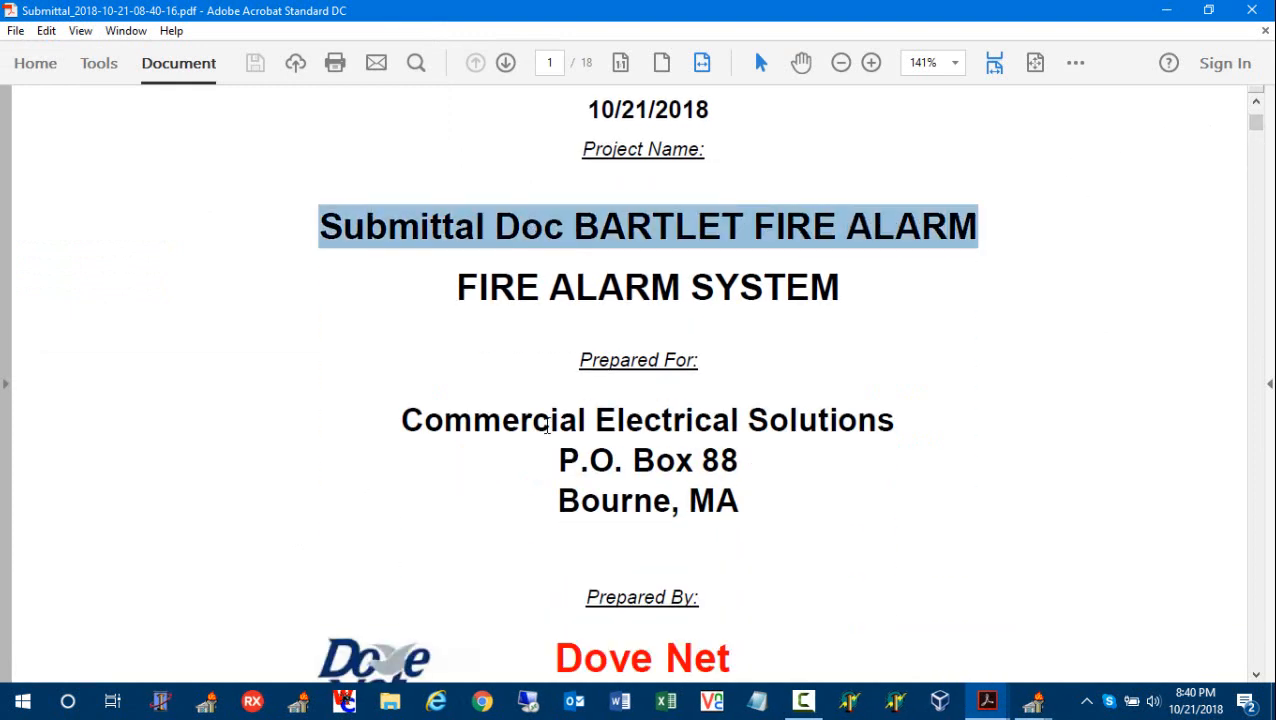
drag(740, 503, 456, 454)
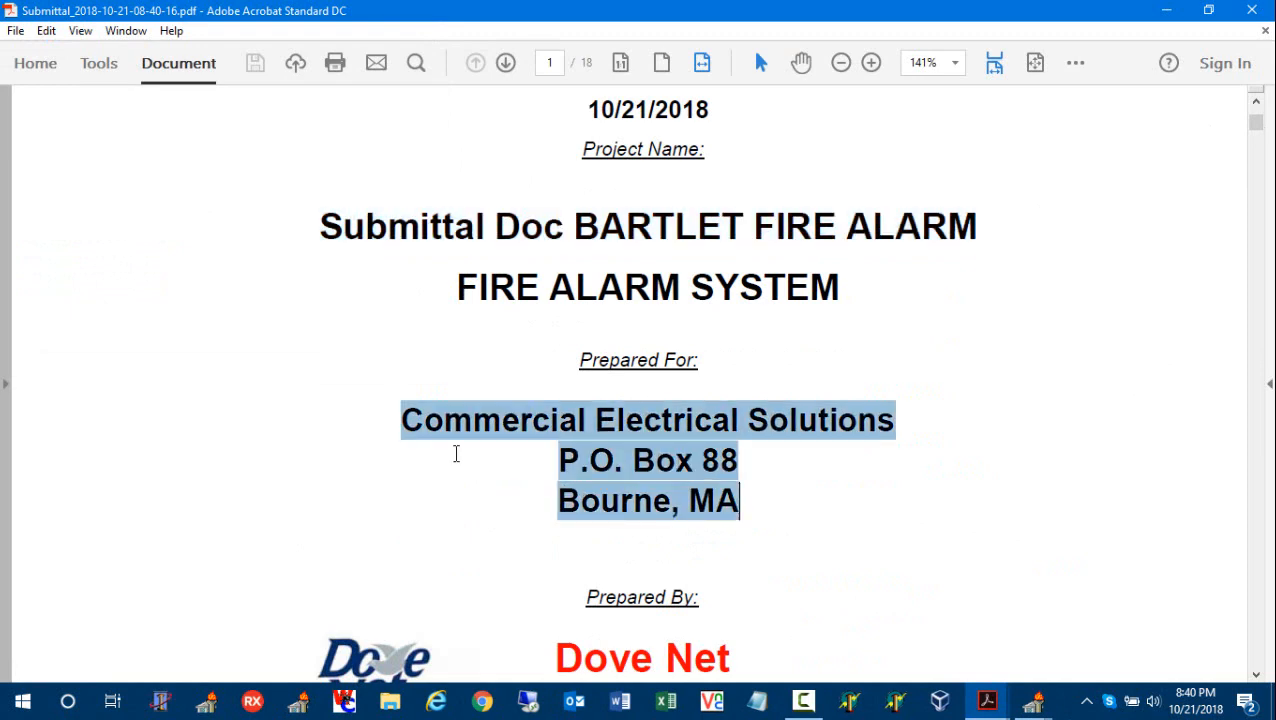
drag(1254, 128, 1254, 146)
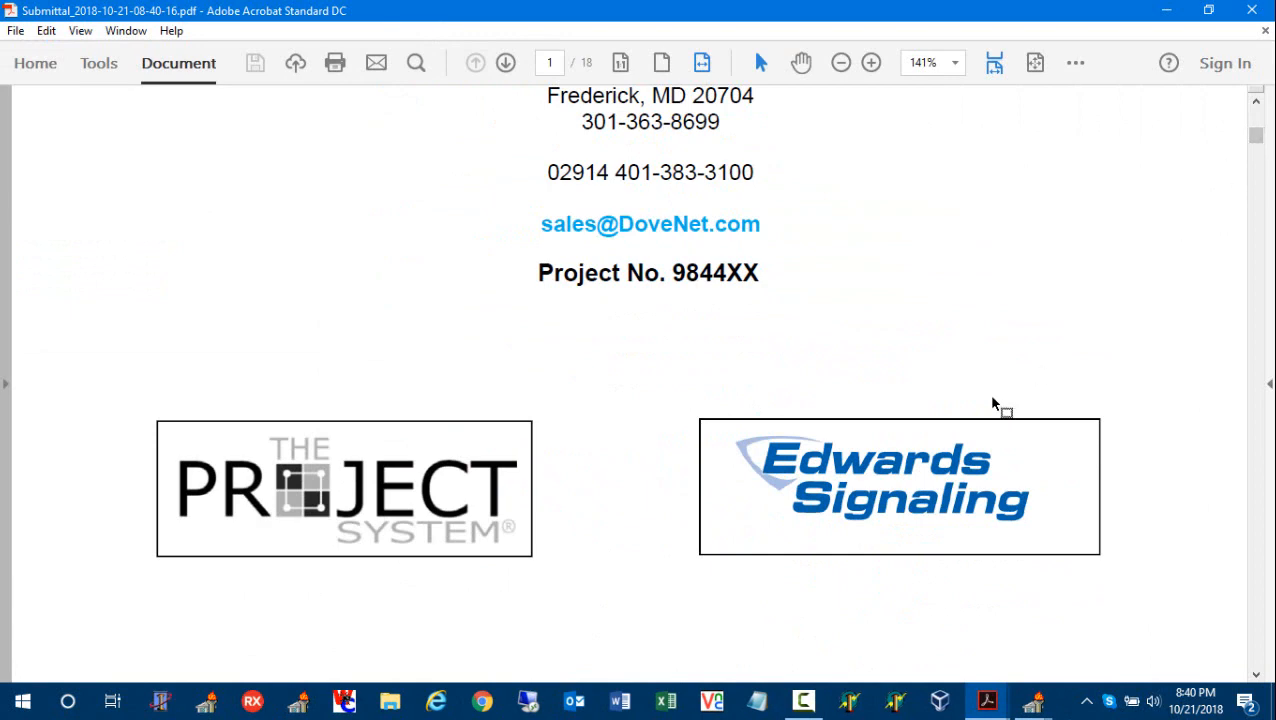
drag(765, 273, 548, 280)
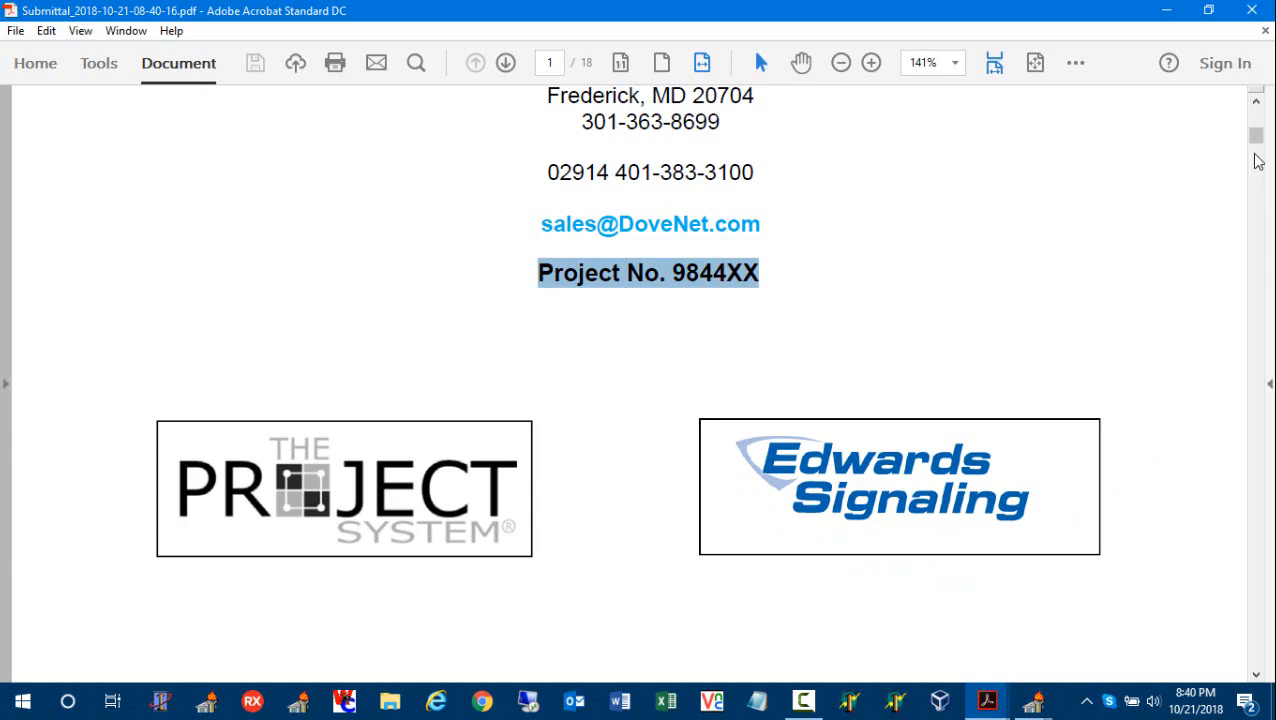
mouse_move(1256, 138)
mouse_down()
mouse_move(1255, 375)
mouse_move(1198, 557)
mouse_move(1184, 668)
mouse_up()
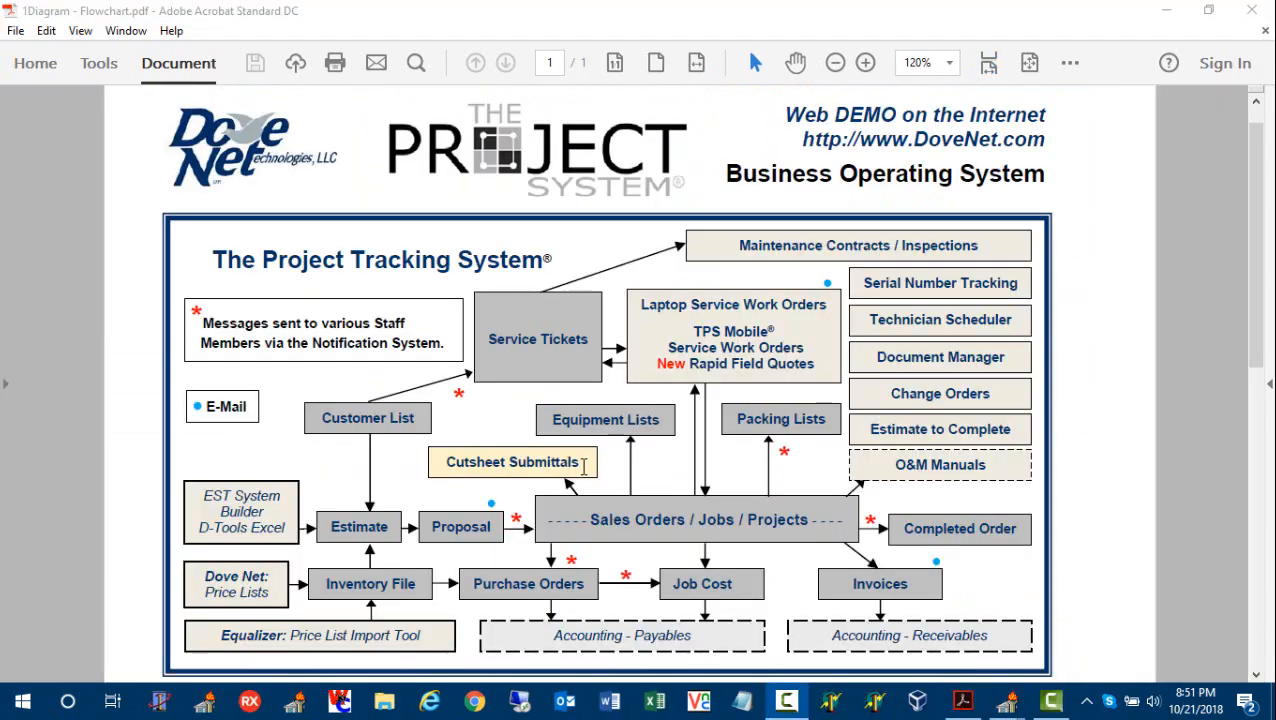
Examine how Cutsheet Submittals connects to Sales Orders / Jobs / Projects in the Project Tracking System flowchart by highlighting both labels.
triple_click(481, 463)
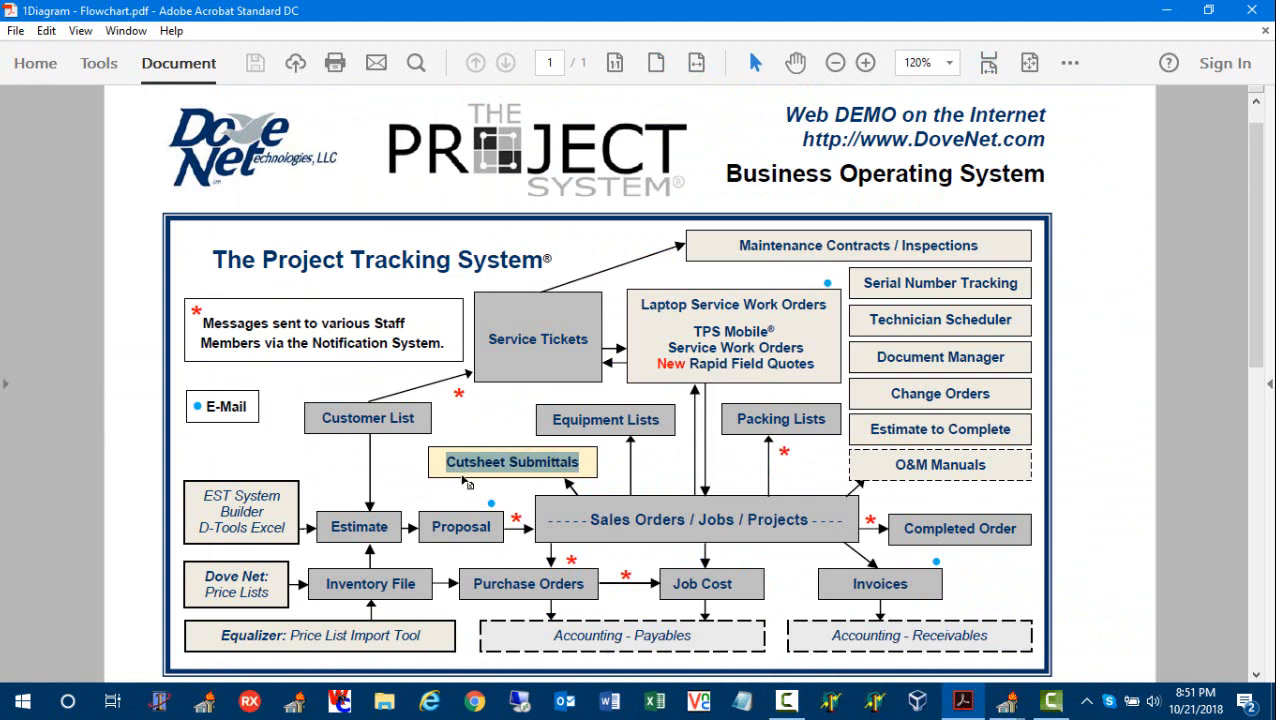
drag(690, 521, 594, 513)
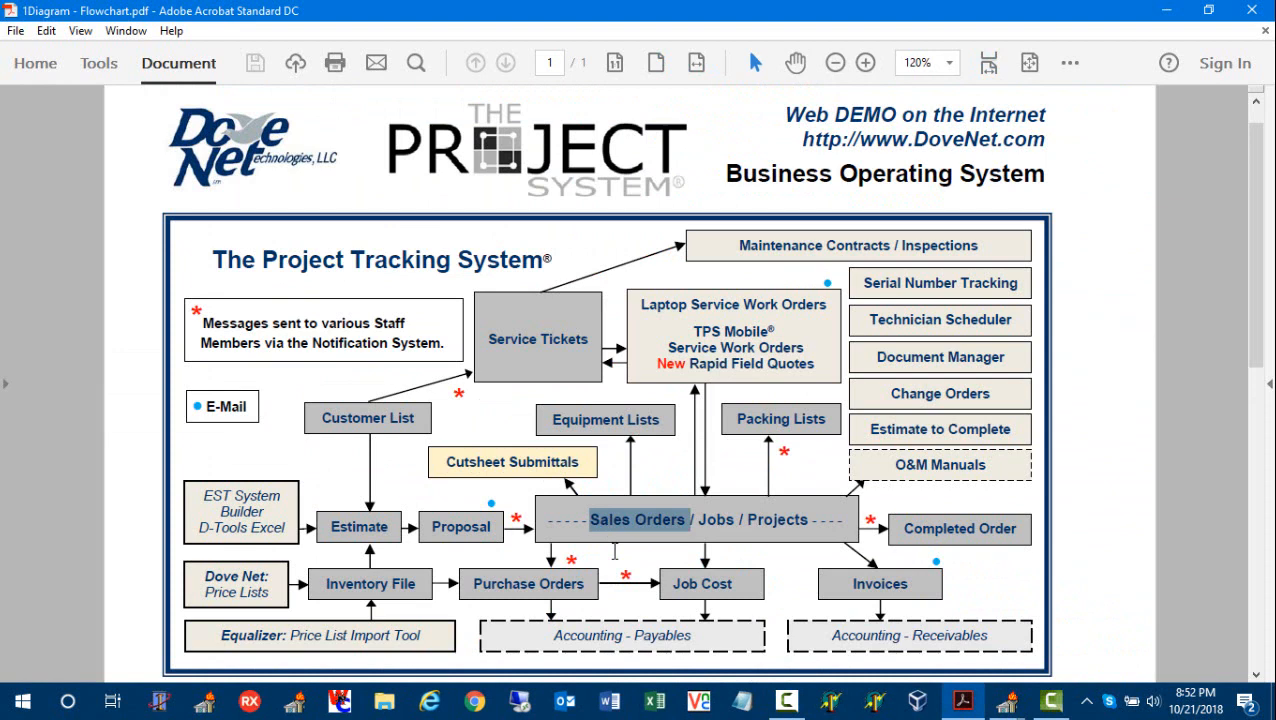
click(610, 479)
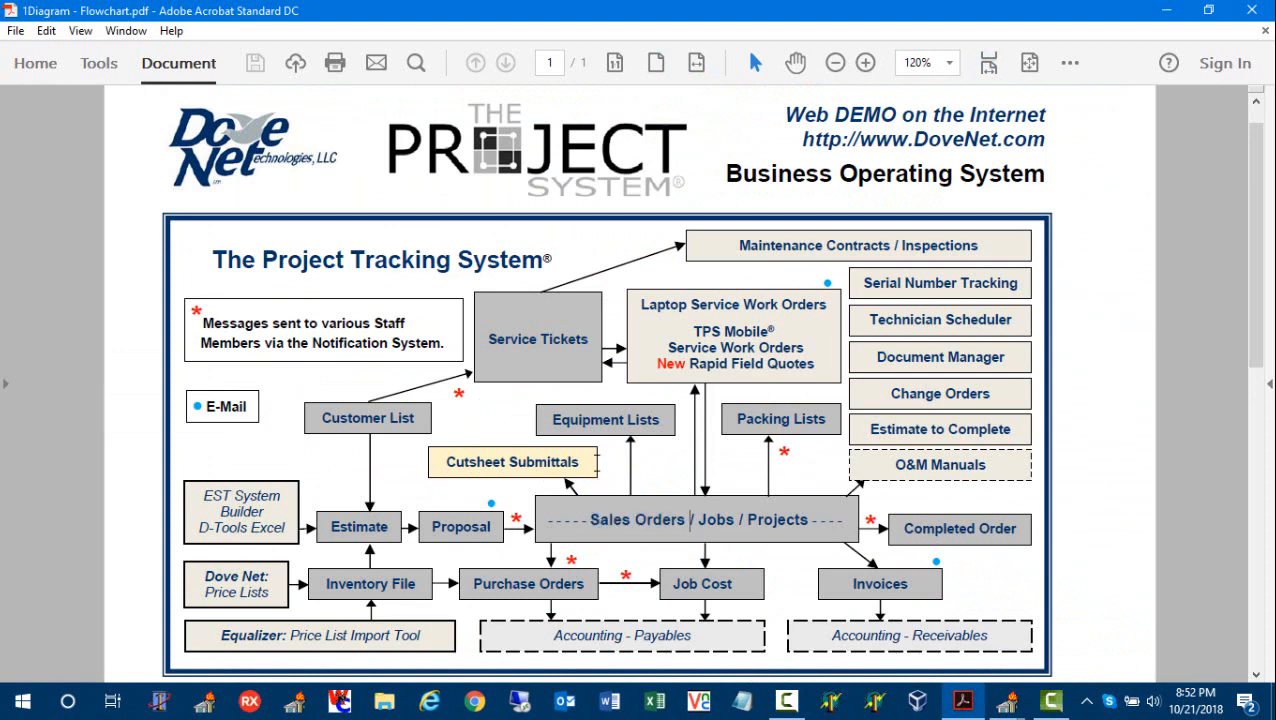
drag(580, 462, 445, 462)
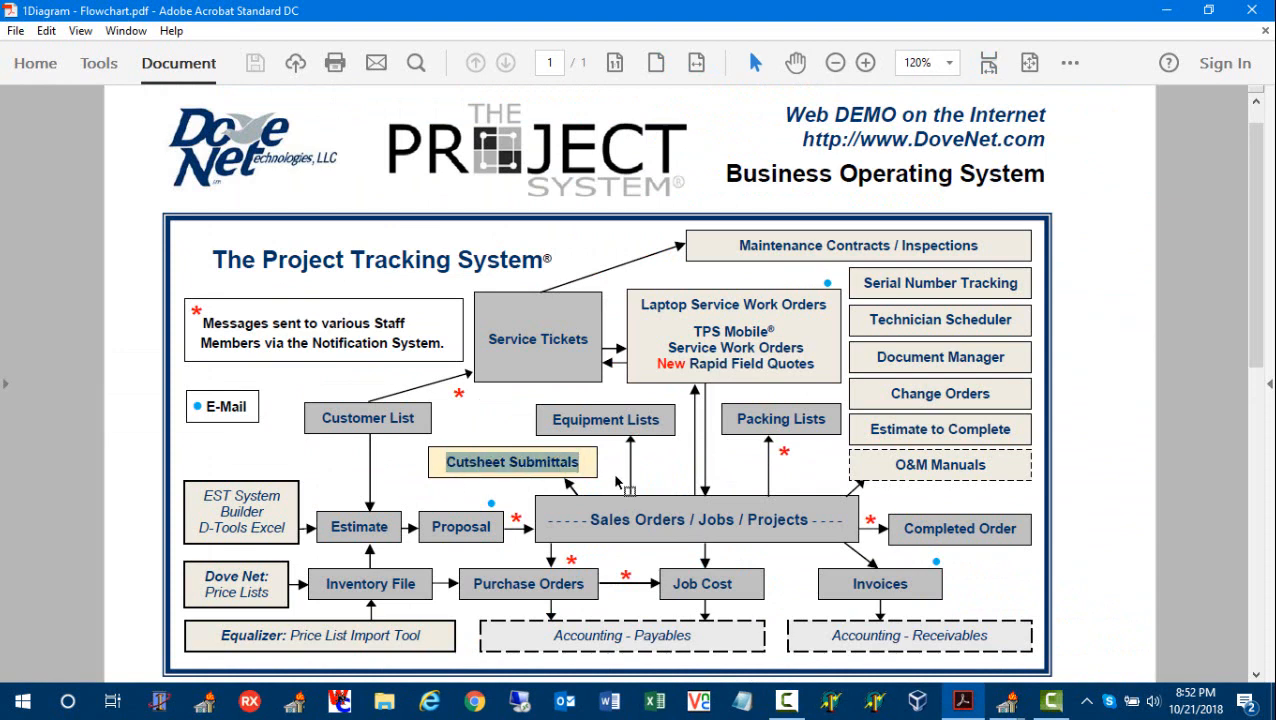
drag(685, 519, 601, 518)
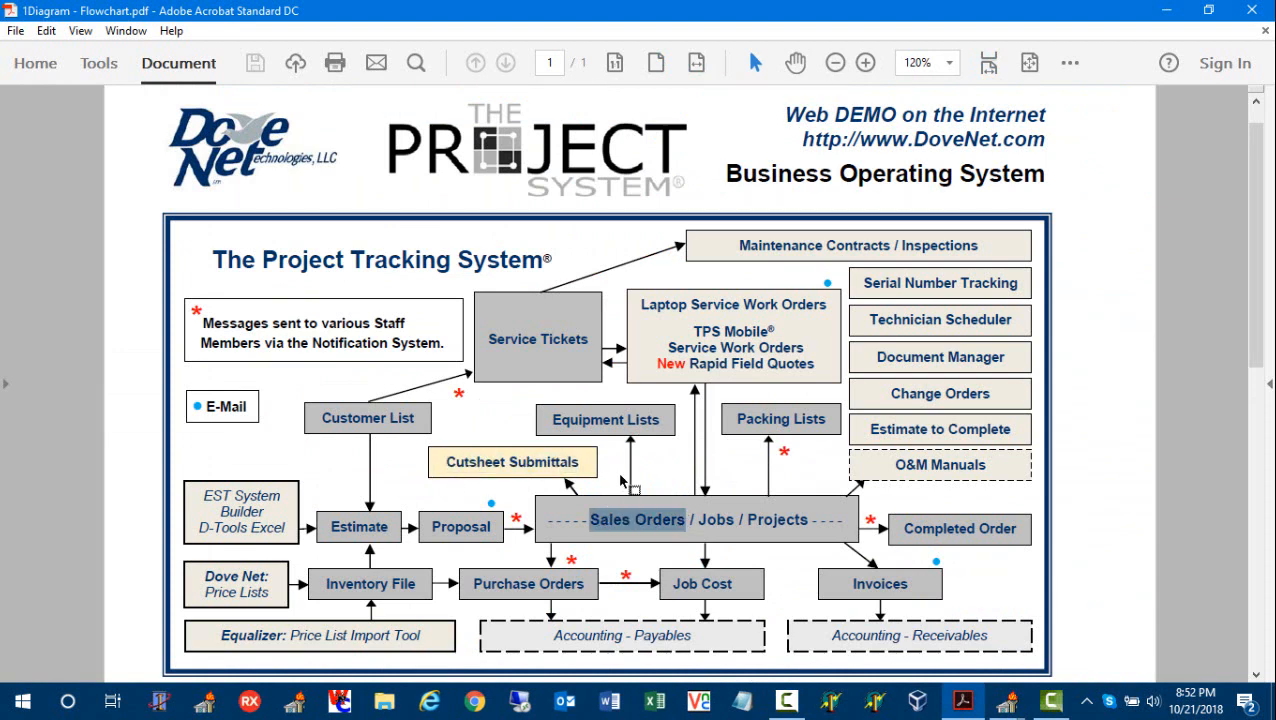
click(620, 481)
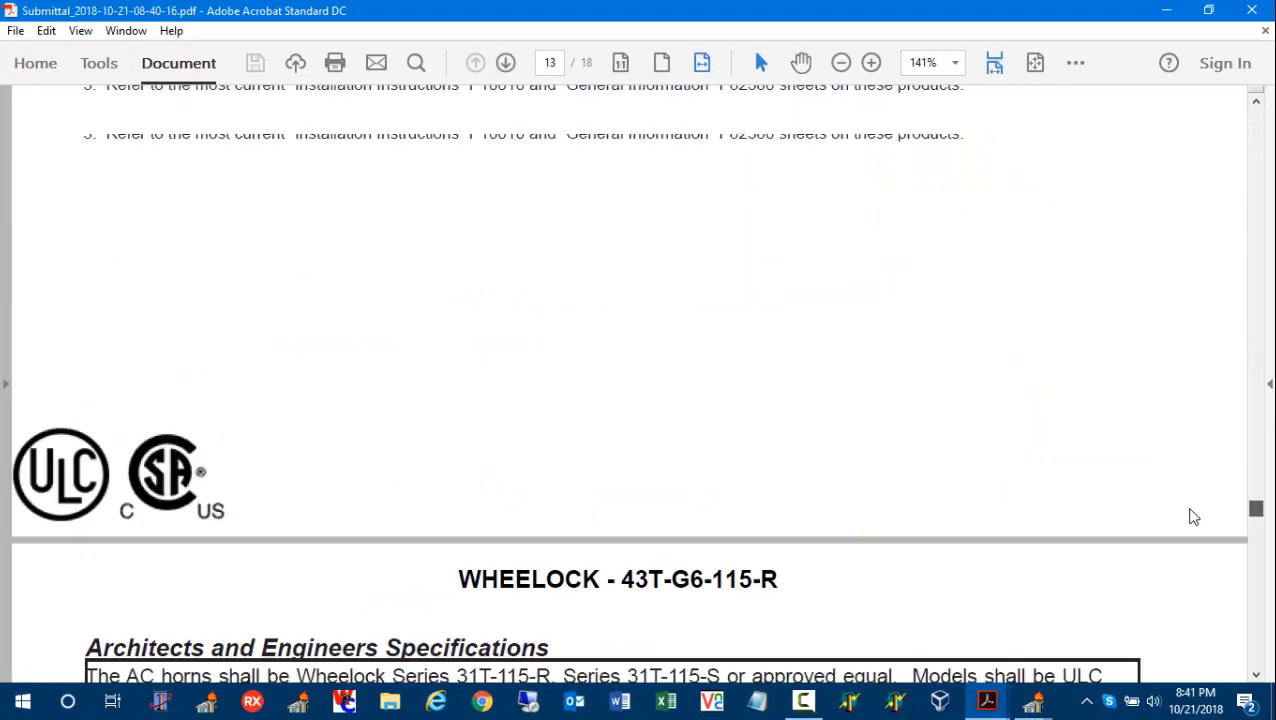
Return to the submittal's cover page, close the PDF and exit the Print Projects dialog.
drag(1192, 515, 1230, 114)
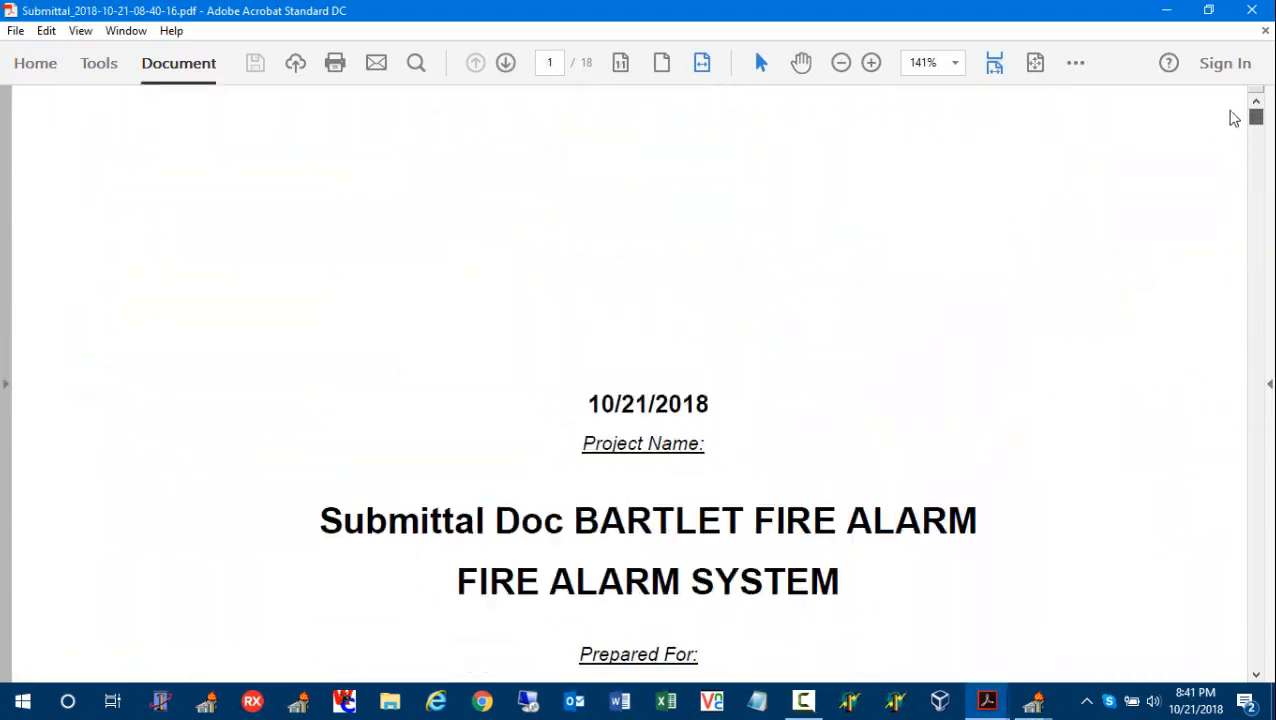
click(1254, 11)
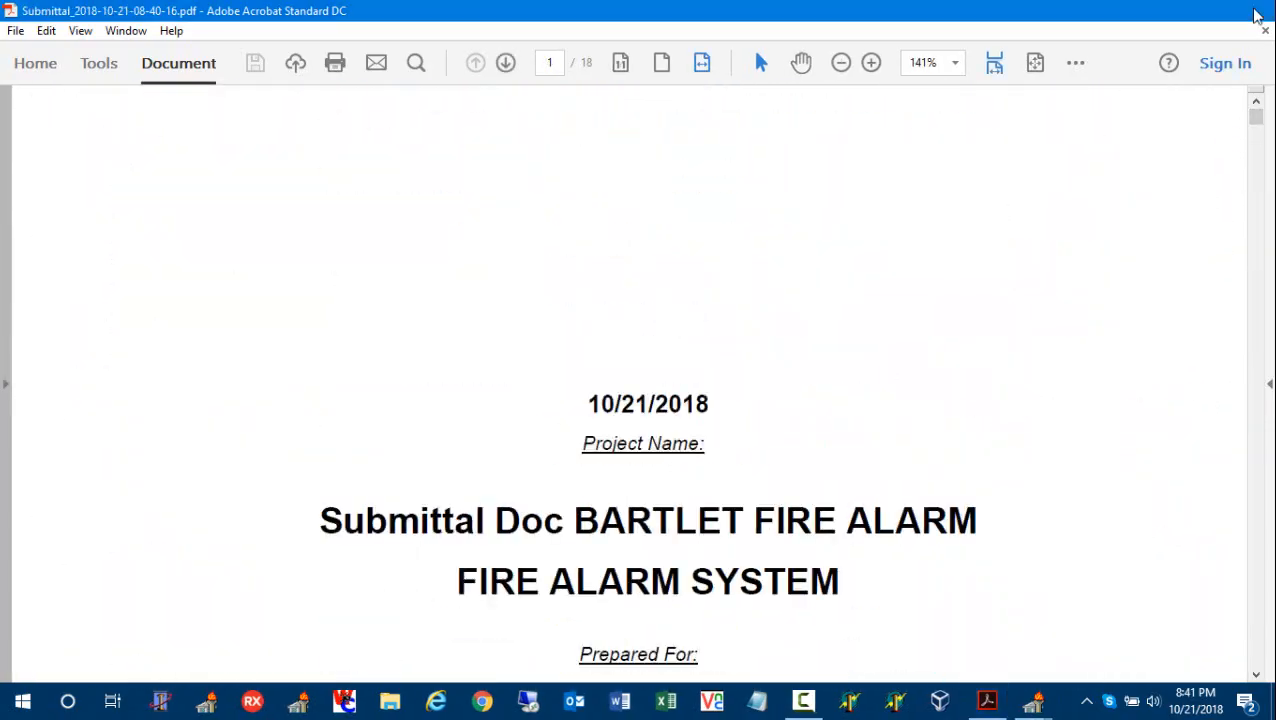
click(416, 551)
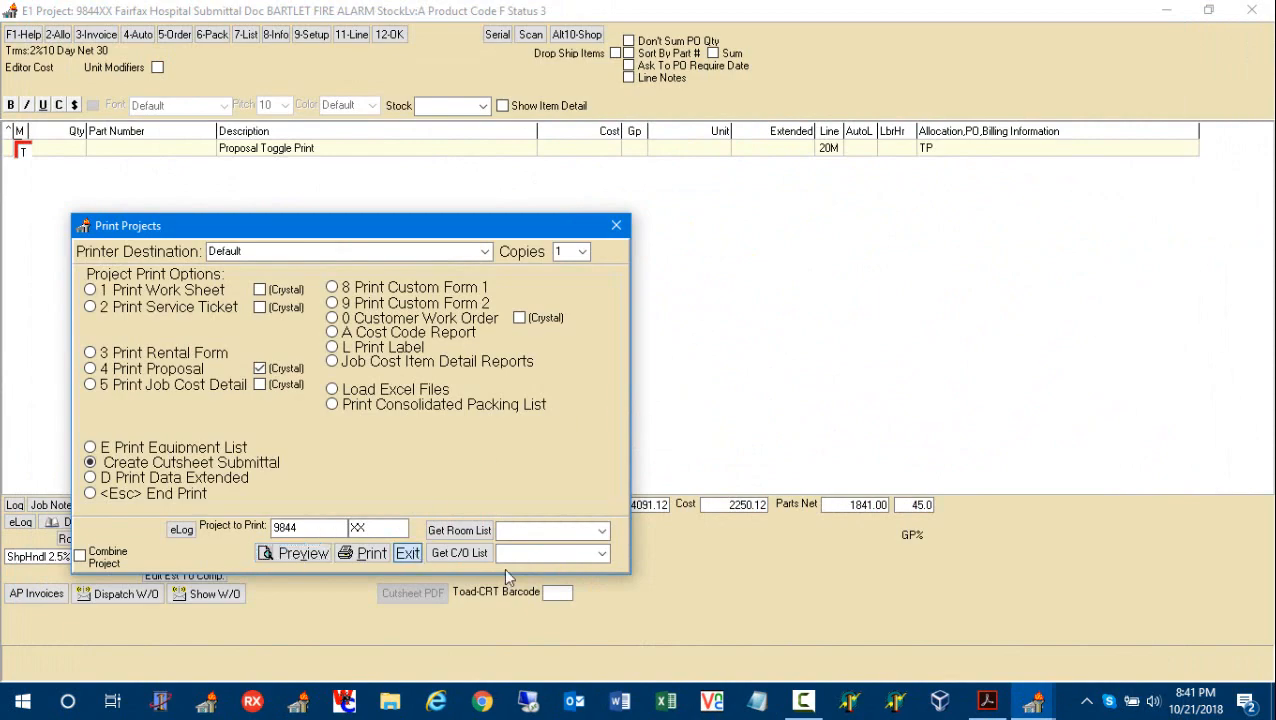
Switch to the 1Diagram - Flowchart.pdf in Adobe Acrobat, point out the O&M Manuals box and clear its highlight.
click(1005, 705)
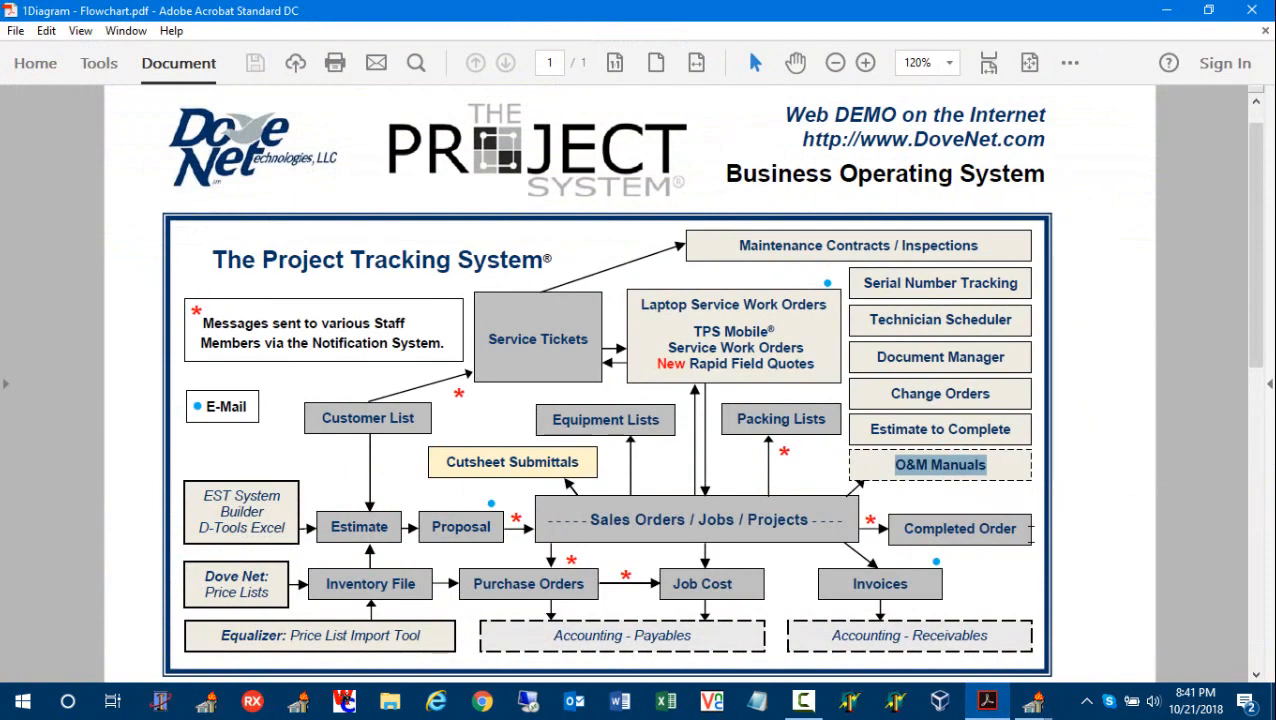
click(655, 475)
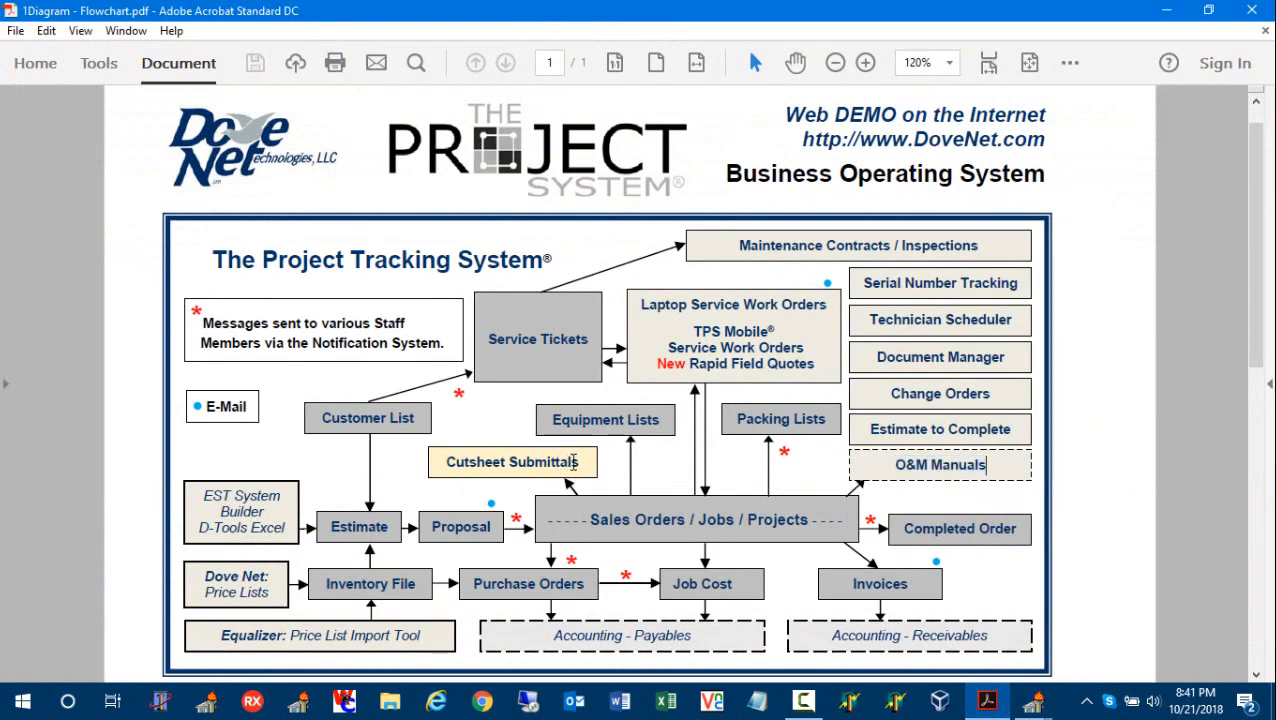